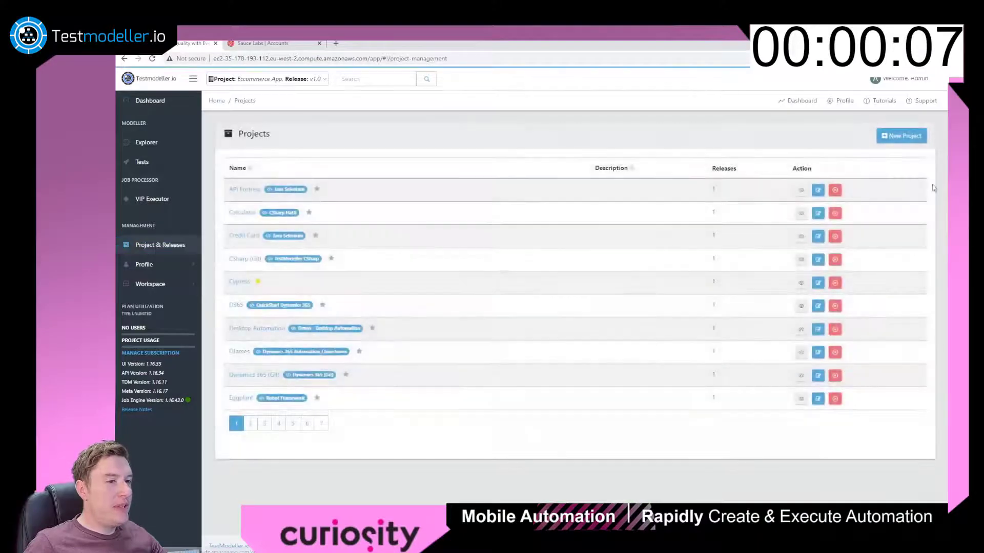
Start a new project named EcommerceApp, reusing that name as its description.
click(893, 138)
click(493, 111)
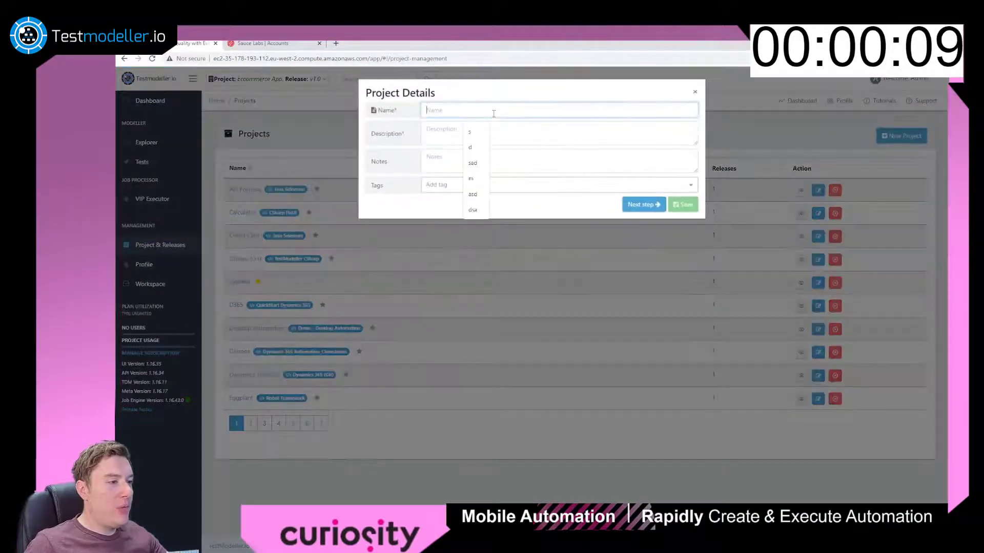
text(Ecommer)
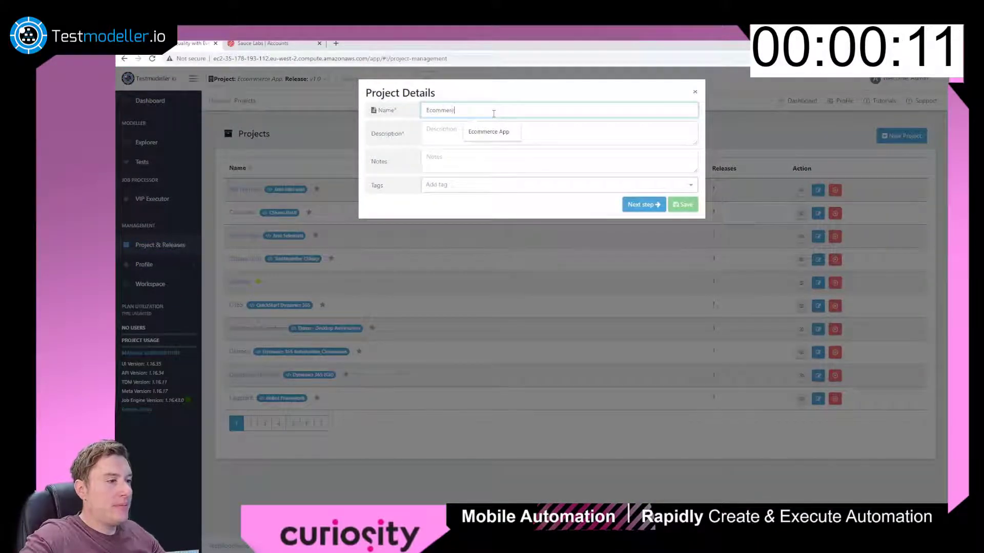
text(ceApp)
key(ctrl+a)
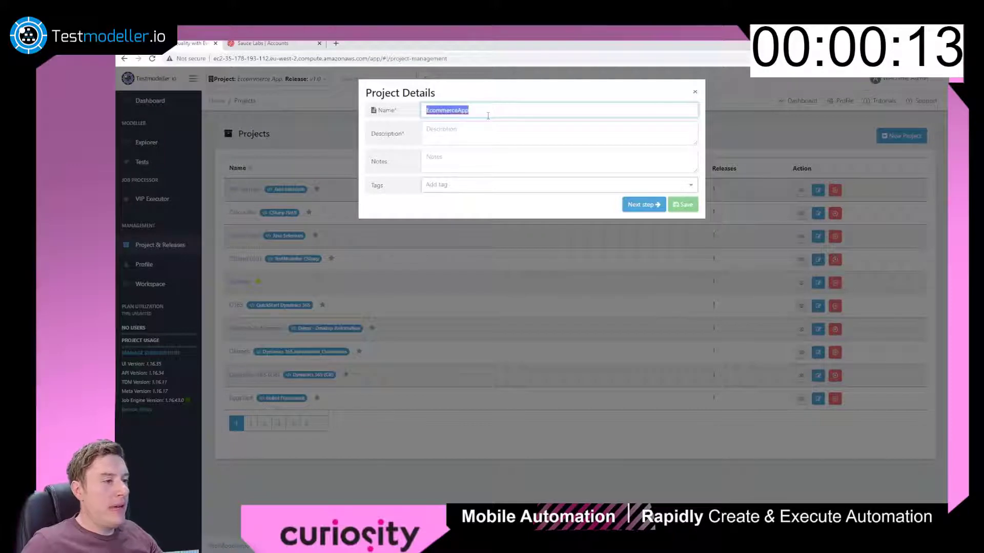
key(ctrl+c)
click(491, 125)
key(ctrl+v)
Choose the Mobile Automation configuration and save the project.
click(633, 204)
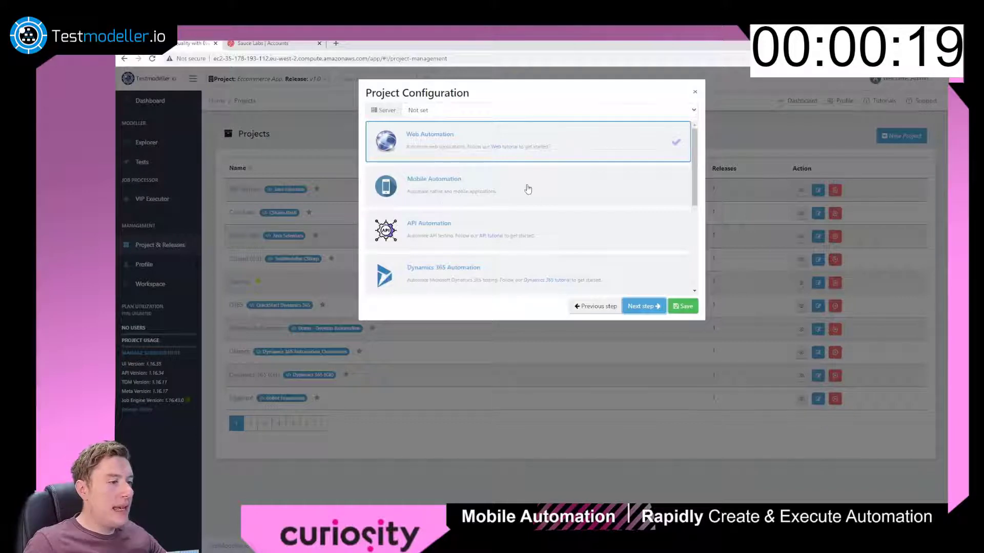
click(527, 189)
click(682, 307)
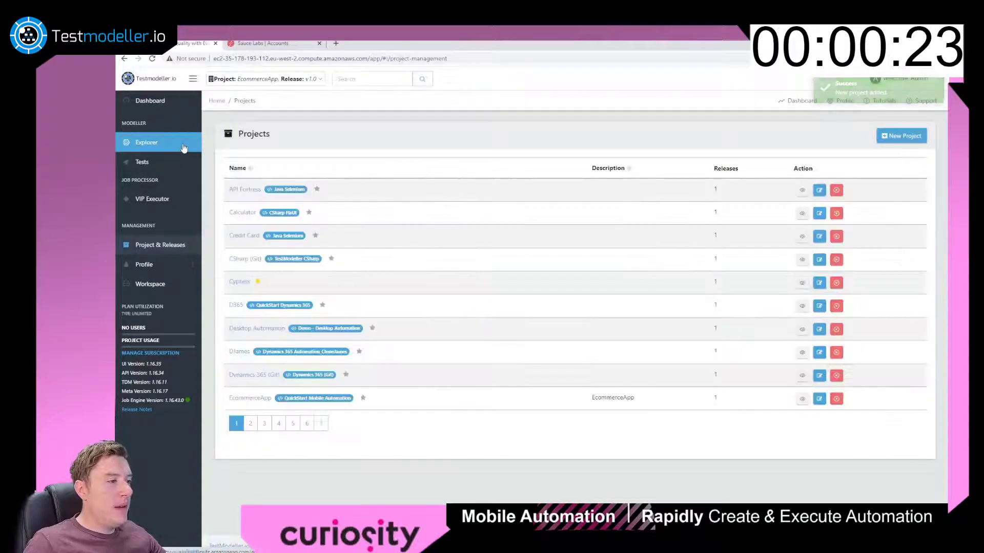
In Explorer's Components folder, create a model named Login and open it for editing.
click(183, 148)
click(273, 207)
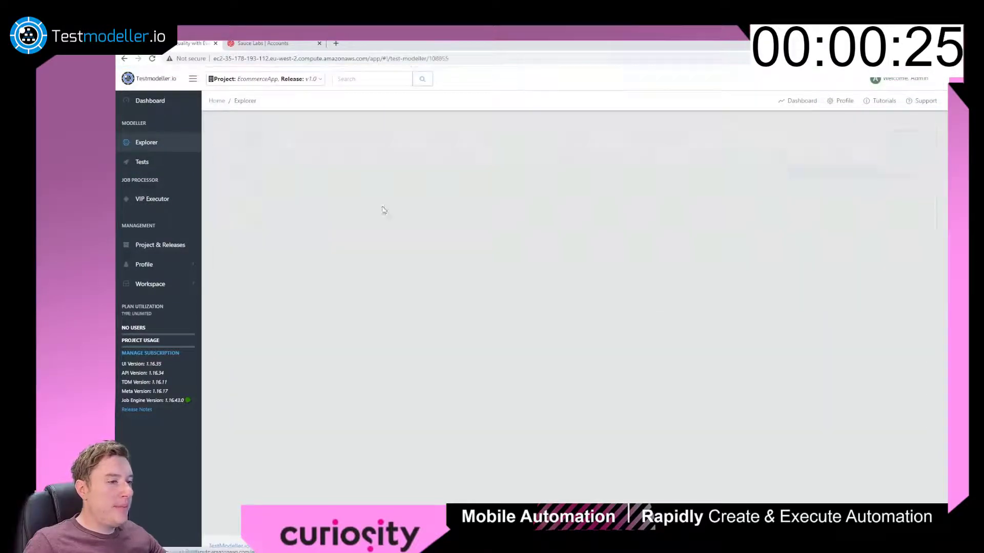
click(850, 173)
click(511, 110)
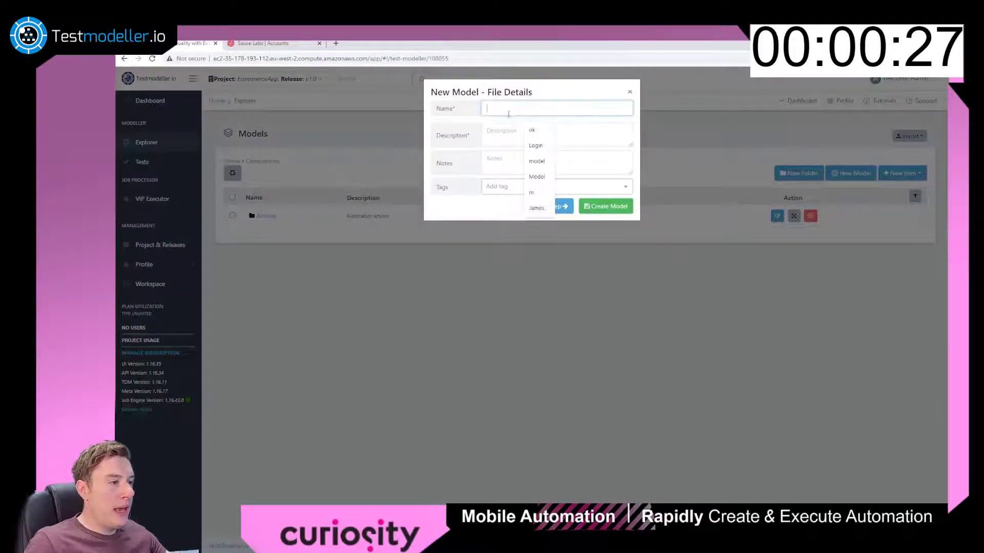
text(Login)
key(Tab)
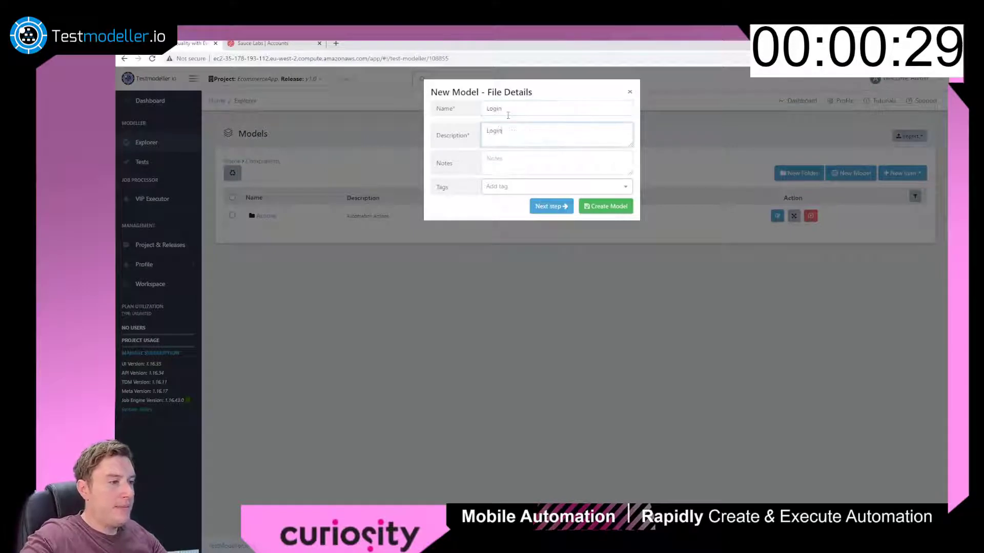
click(592, 210)
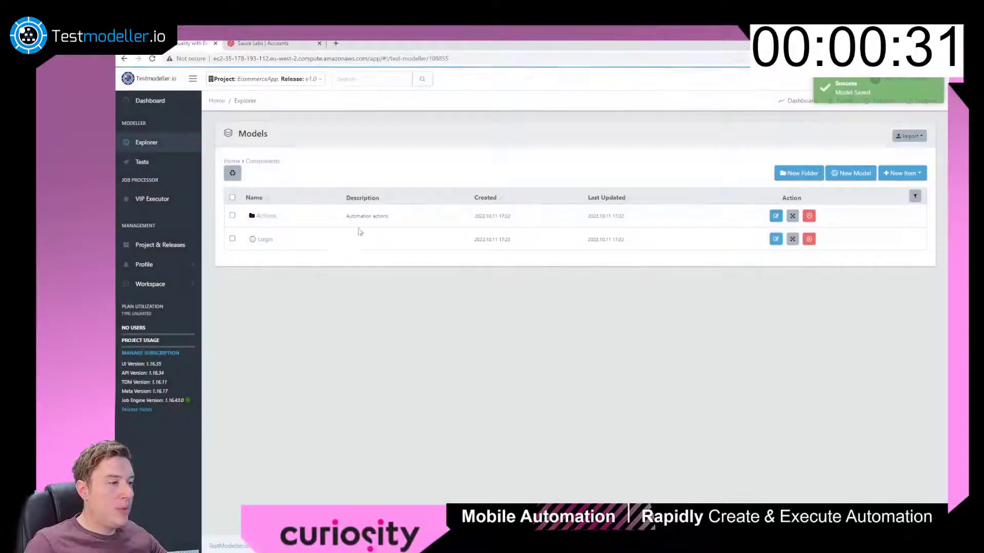
click(263, 238)
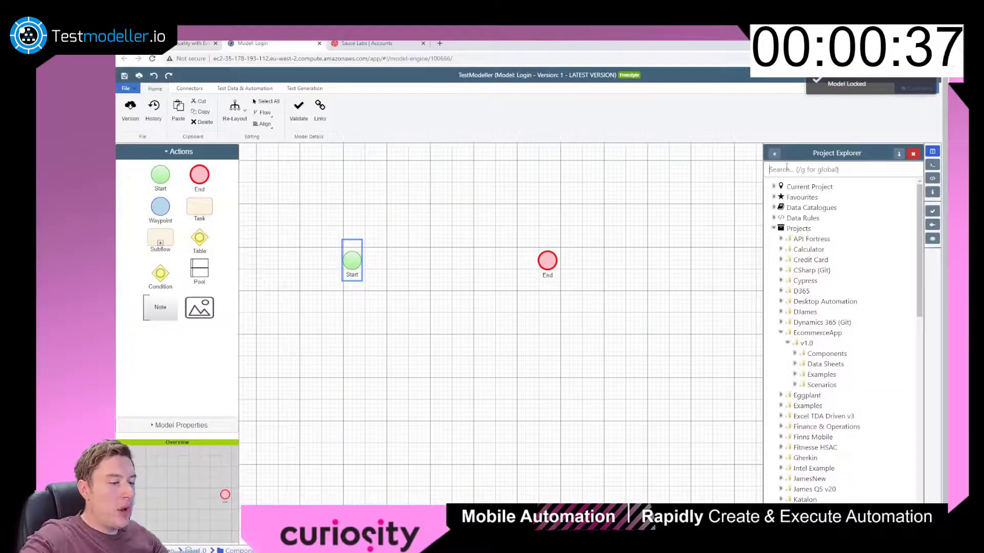
Add an Open application step and paste the app's apk download URL as apkLocation.
text(open)
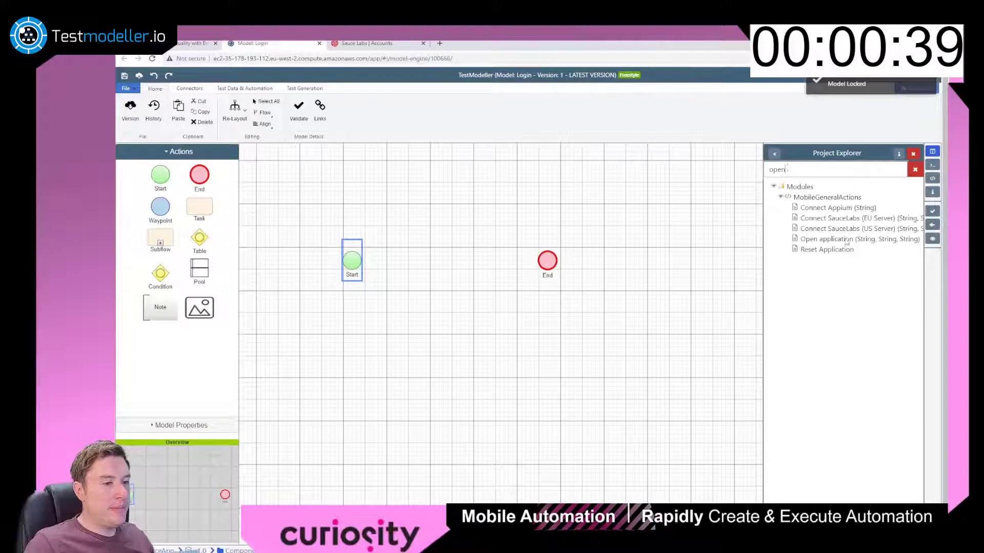
double_click(841, 240)
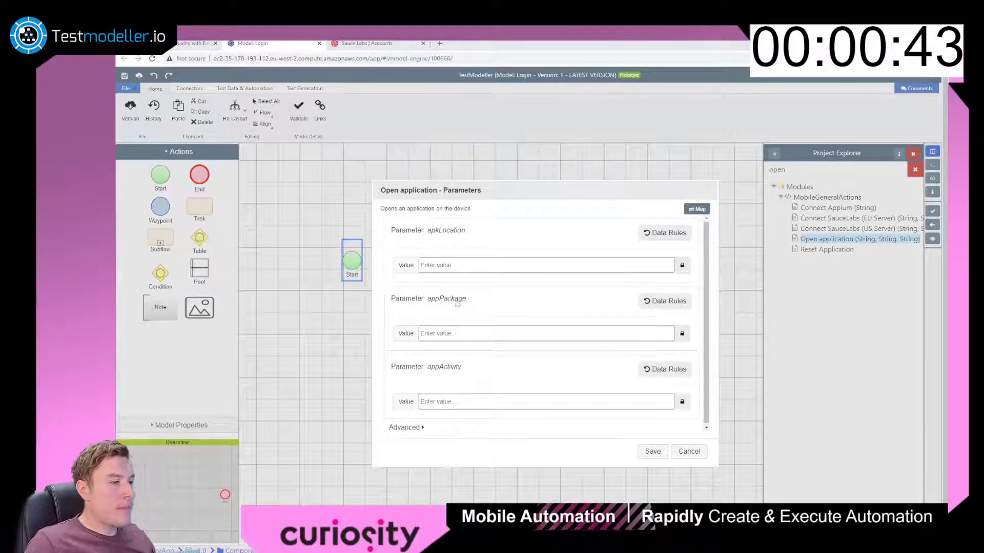
click(447, 265)
key(ctrl+v)
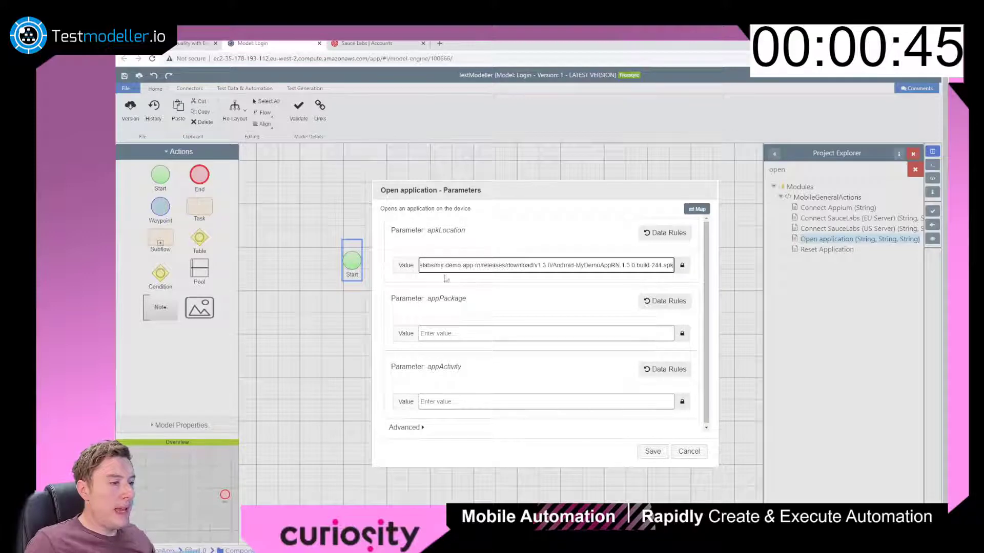
Set appPackage com.saucelabs.mydemoapp and the app's activity, save, then configure Connect SauceLabs (US Server).
click(529, 334)
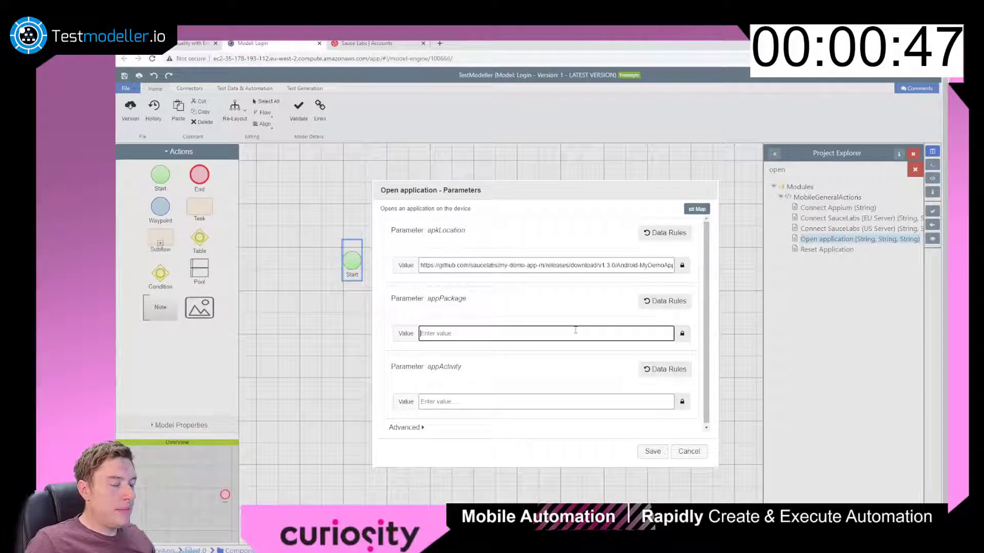
key(ctrl+v)
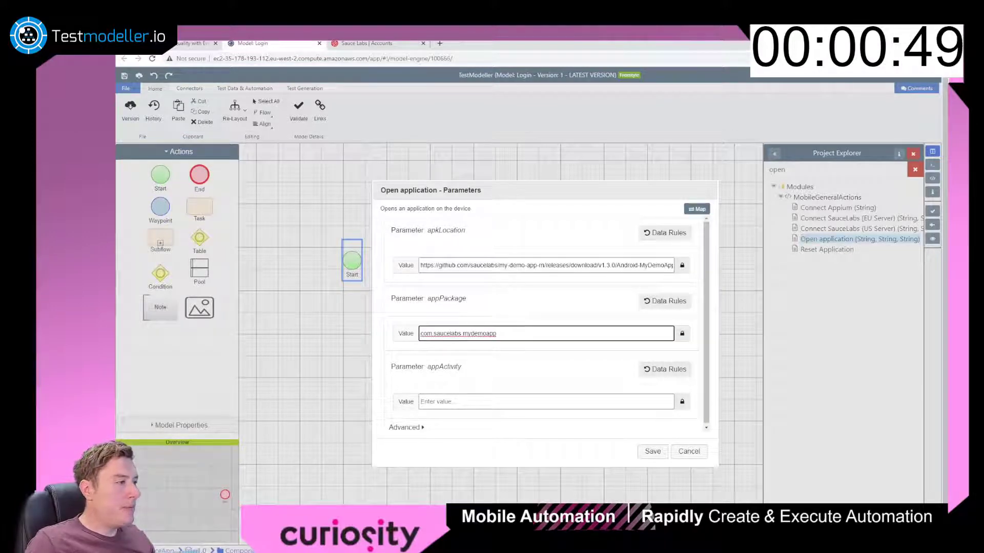
click(487, 401)
key(ctrl+v)
click(655, 454)
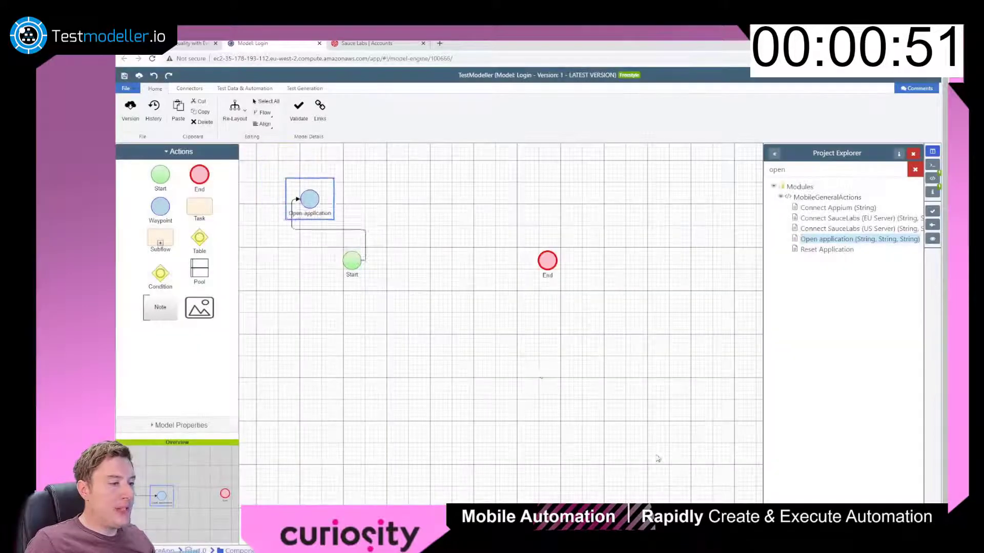
click(847, 230)
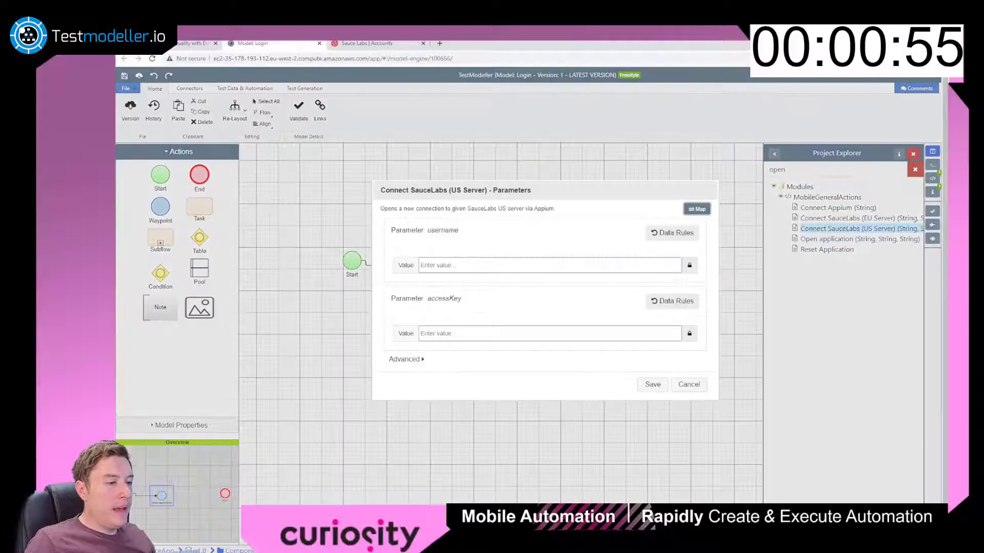
Sign in to Sauce Labs and copy the account username into the username field.
click(364, 45)
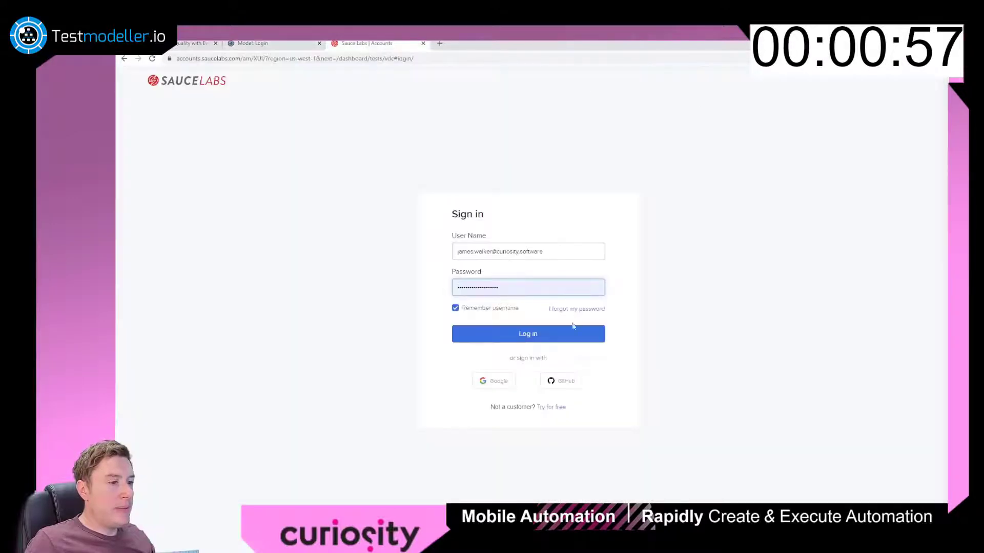
click(570, 336)
click(768, 79)
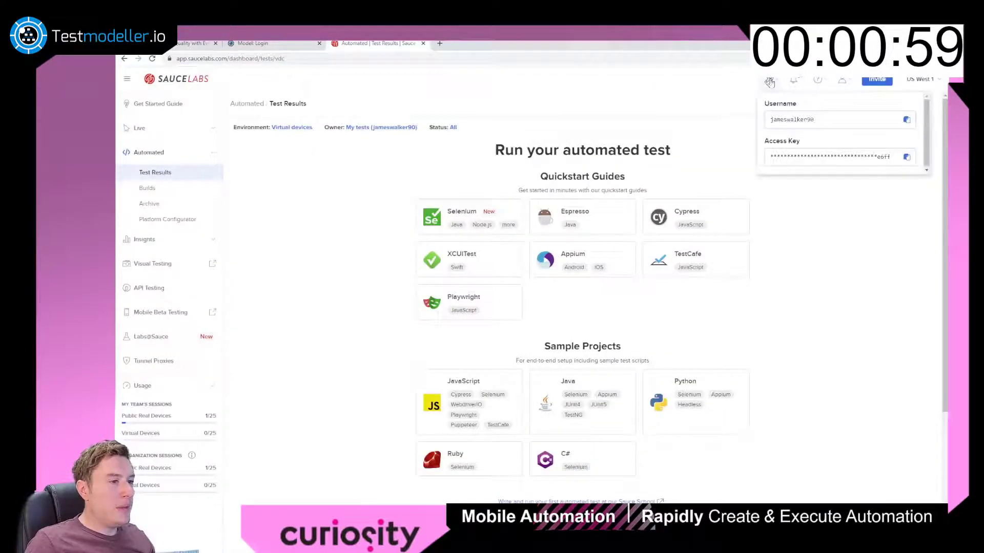
click(906, 120)
click(279, 47)
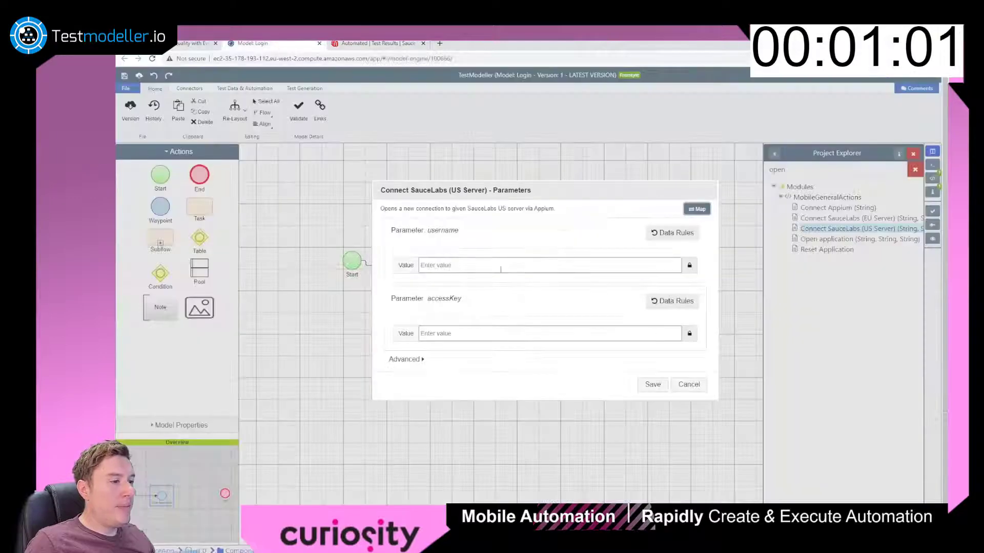
click(476, 266)
Copy the Sauce Labs access key and paste it into the accessKey field.
click(403, 44)
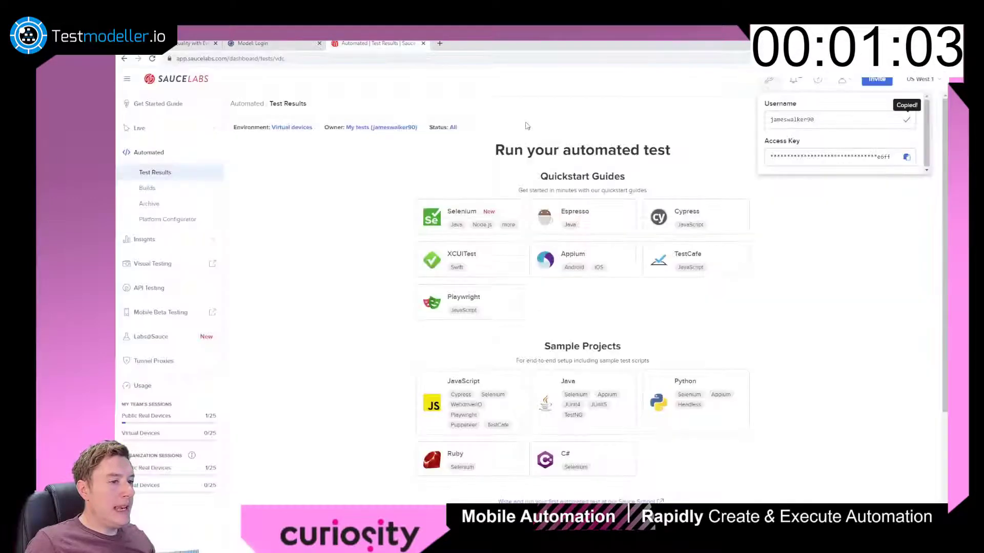
click(905, 155)
click(274, 45)
click(526, 336)
key(ctrl+v)
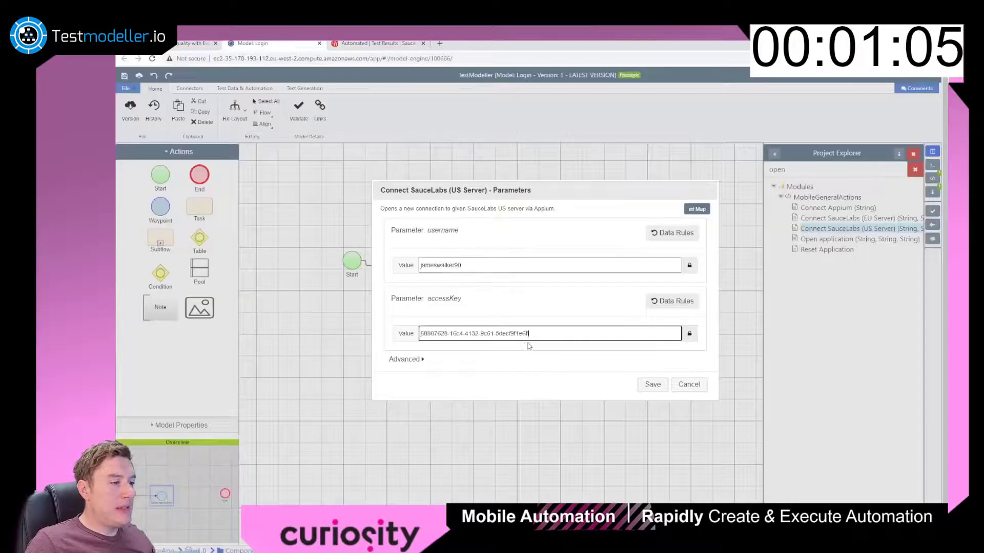
Save Connect SauceLabs, move End right, and add a Pass Step with Screenshot with value 'a'.
click(652, 385)
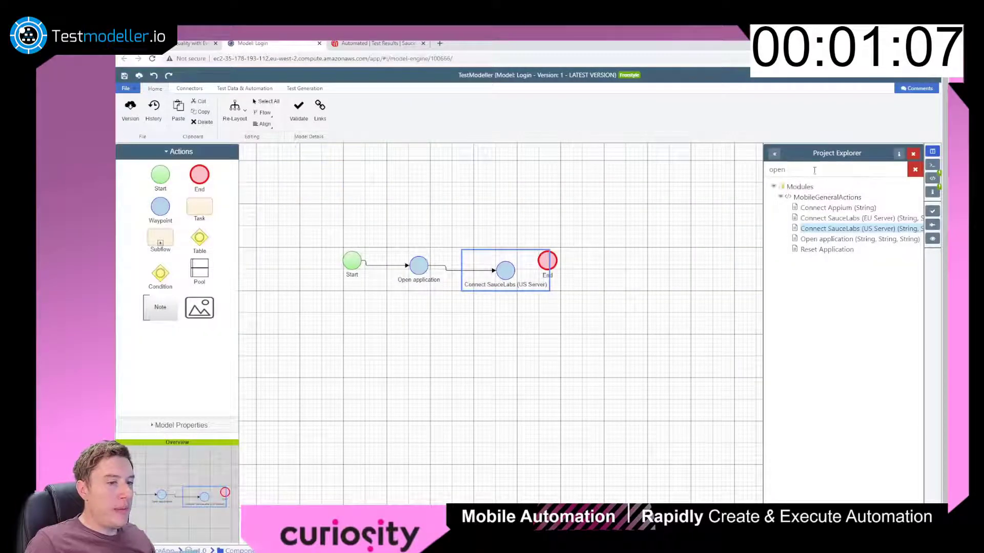
drag(550, 277, 667, 263)
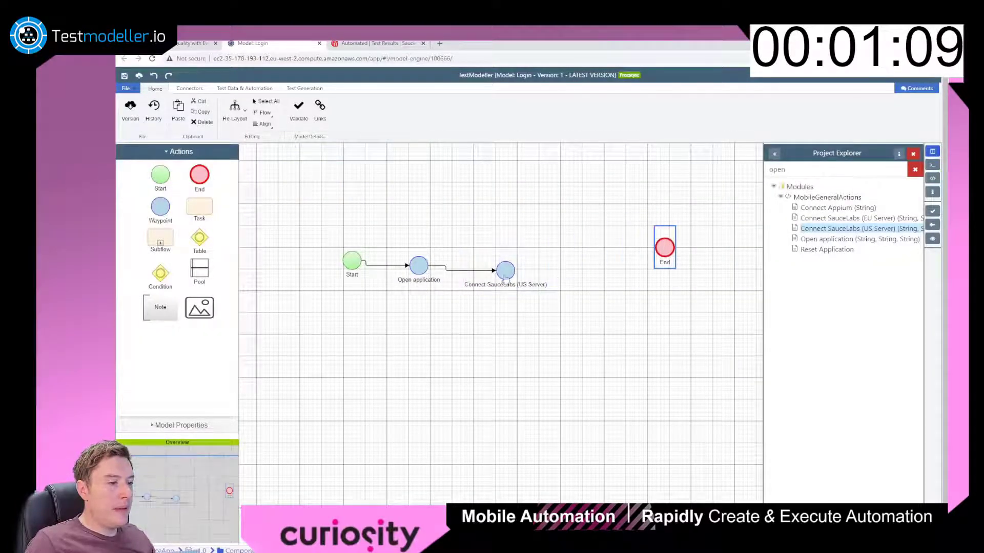
double_click(813, 167)
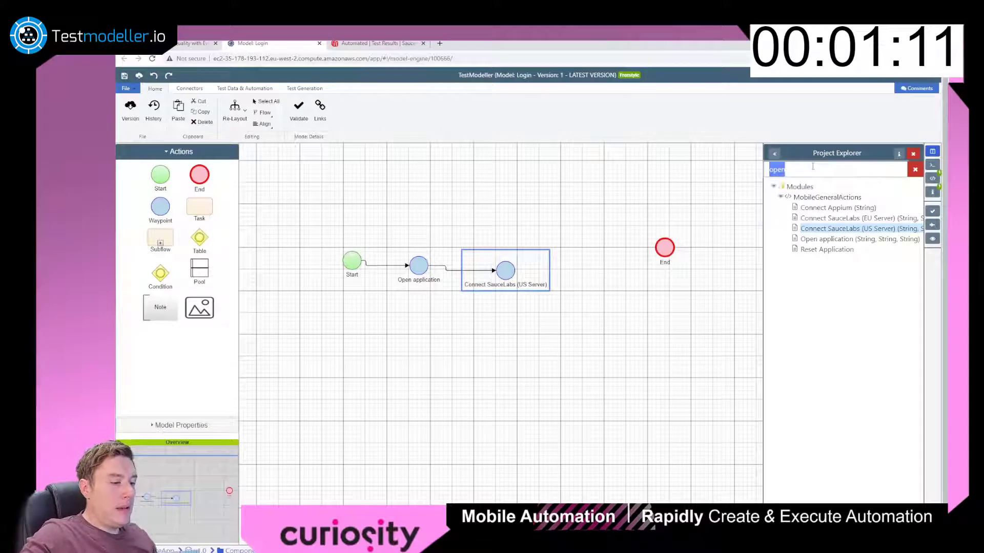
text(scre)
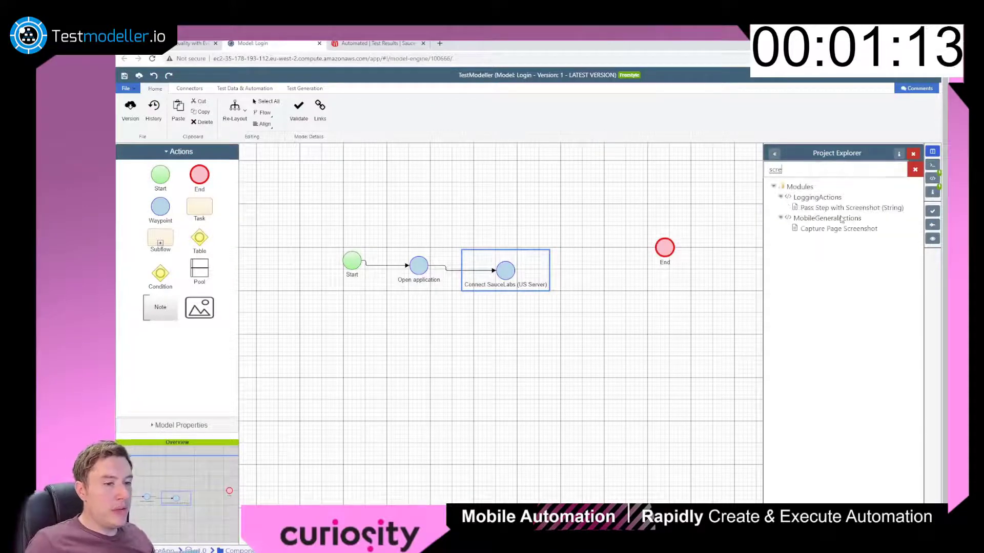
click(841, 209)
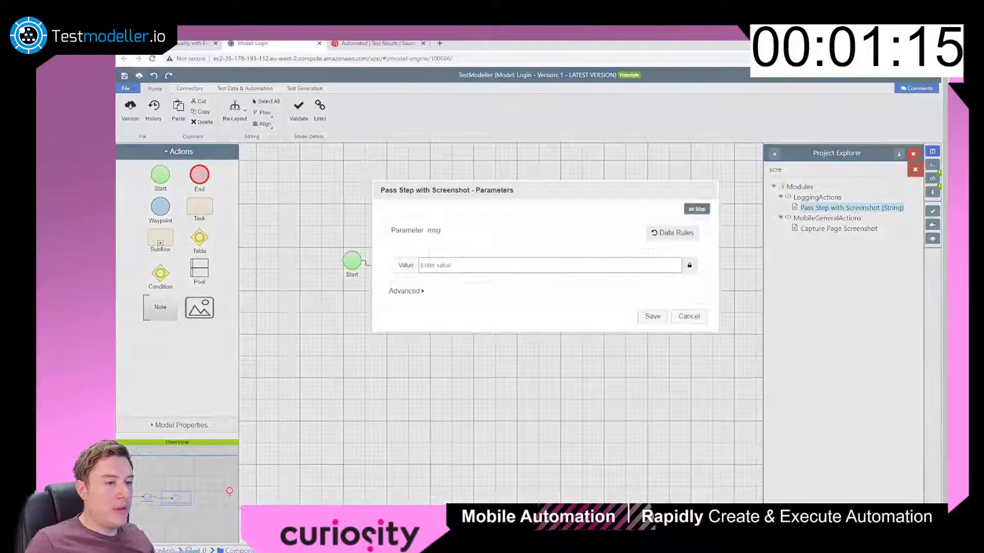
click(457, 261)
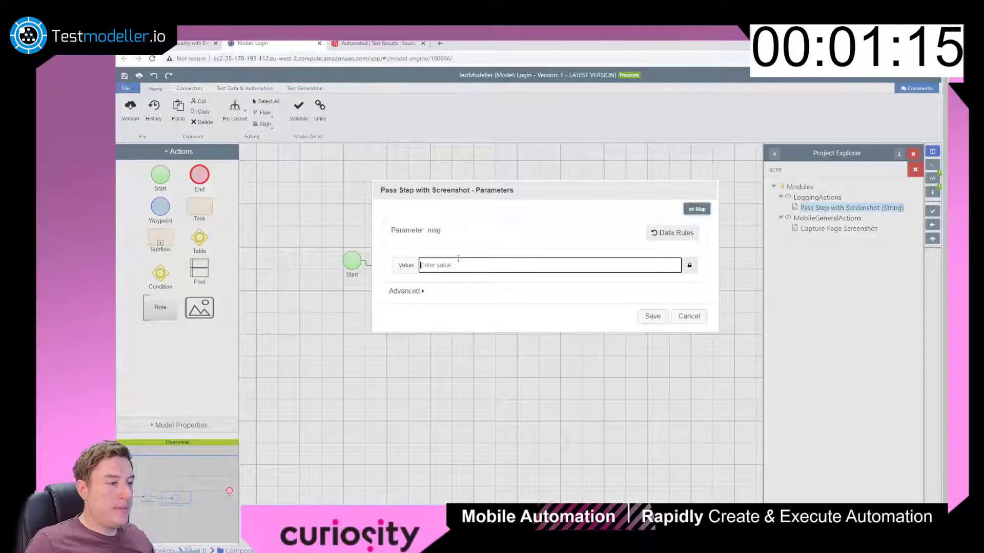
text(a)
key(Return)
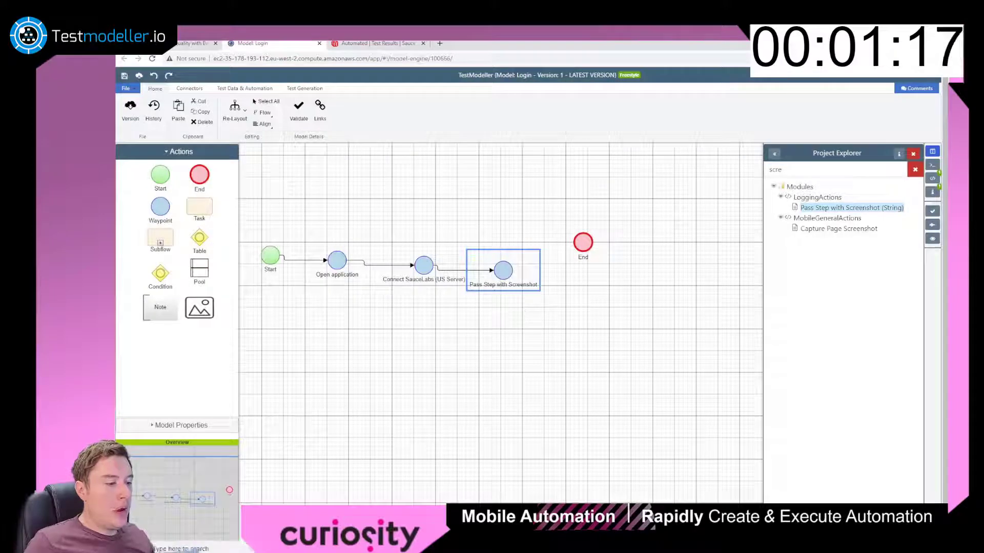
key(alt+Tab)
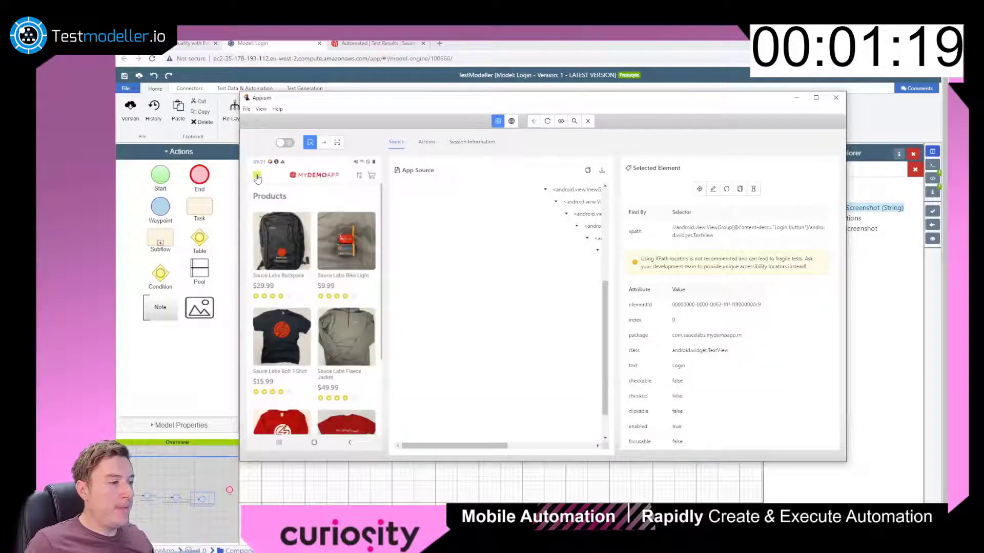
Copy the app's menu icon XPath locator in Appium Inspector.
click(258, 177)
click(739, 189)
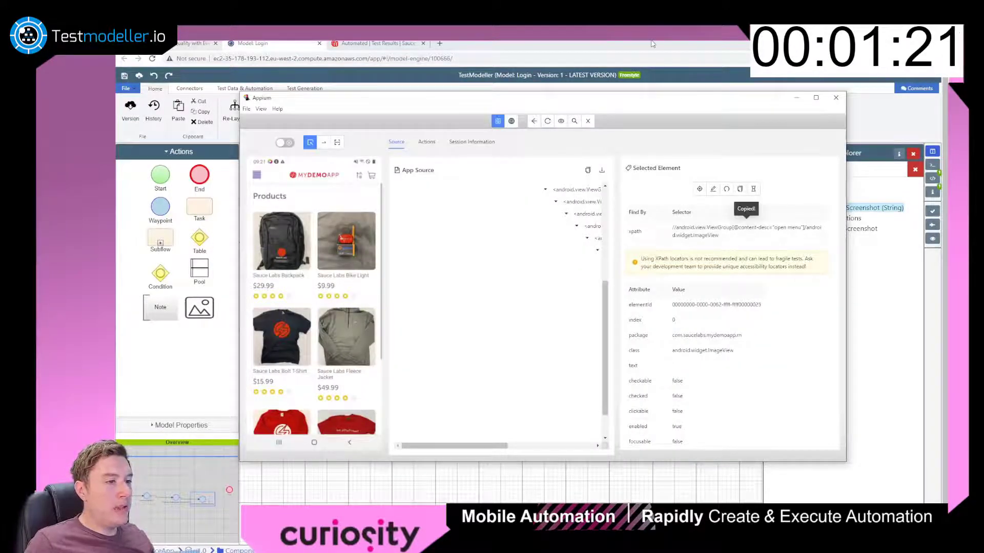
click(652, 44)
Add a Click Element step using the menu icon locator and name it Open Menu.
double_click(826, 171)
text(click)
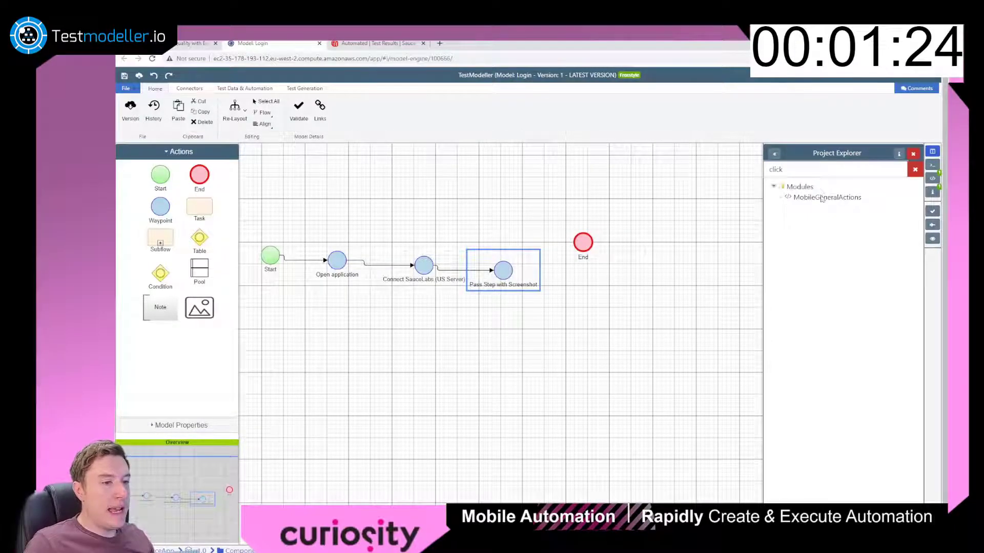
click(821, 199)
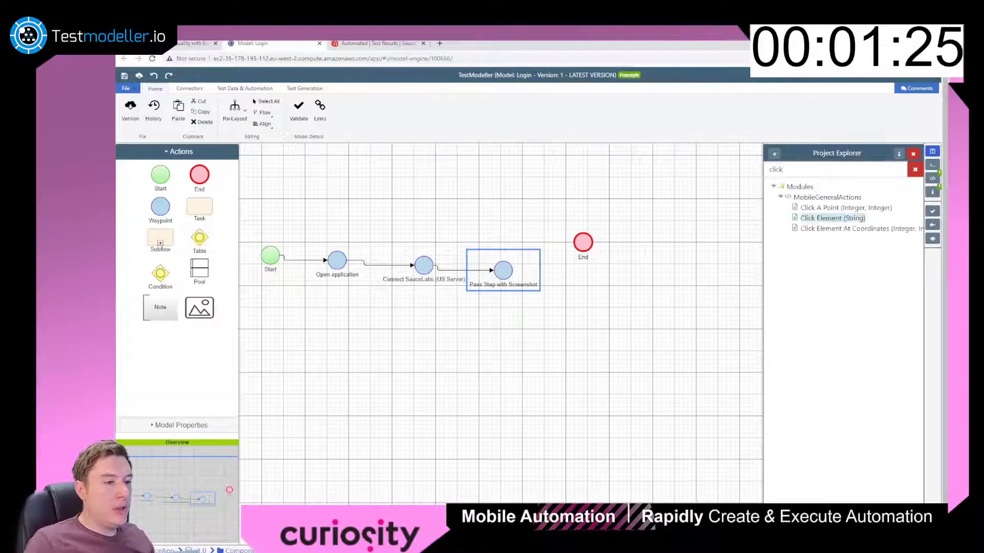
drag(826, 218, 521, 201)
click(516, 265)
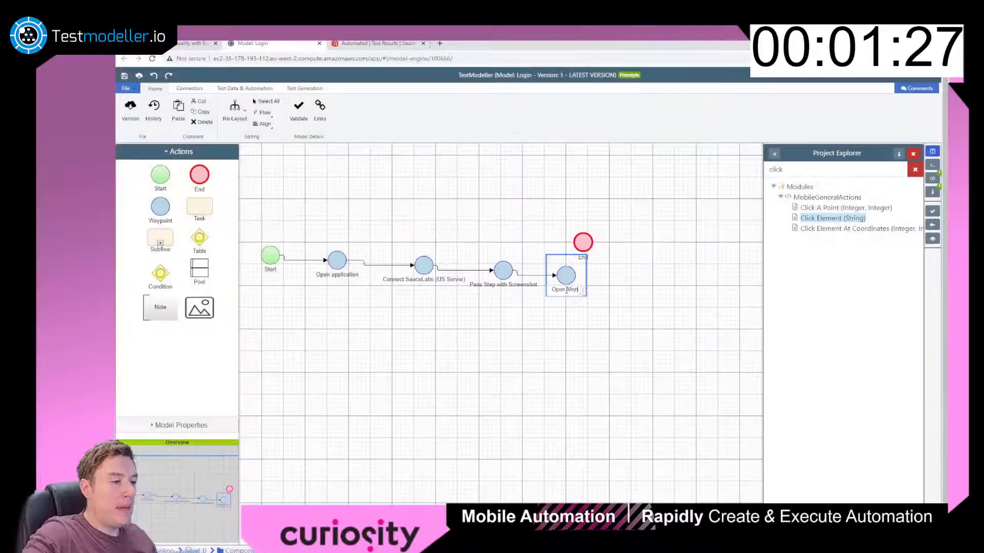
key(Return)
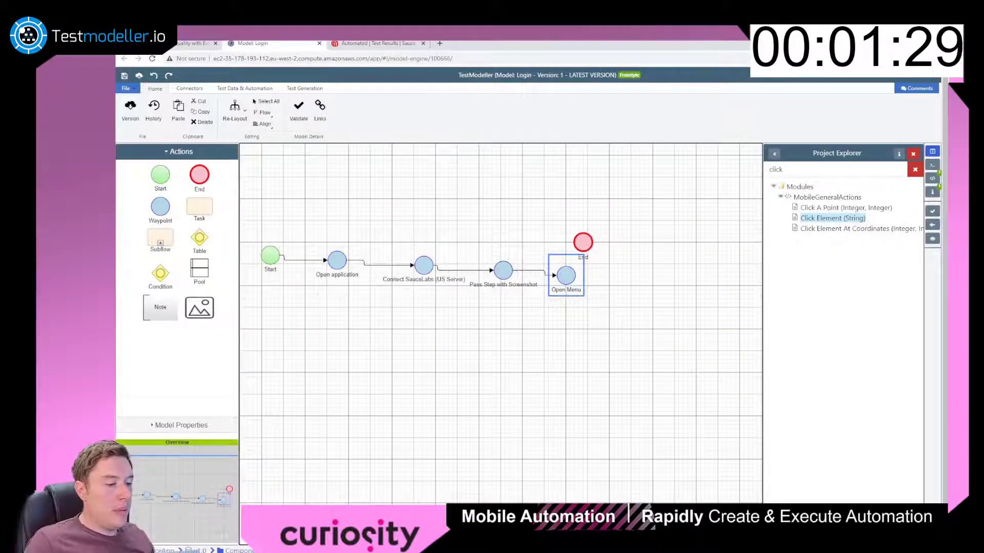
key(alt+Tab)
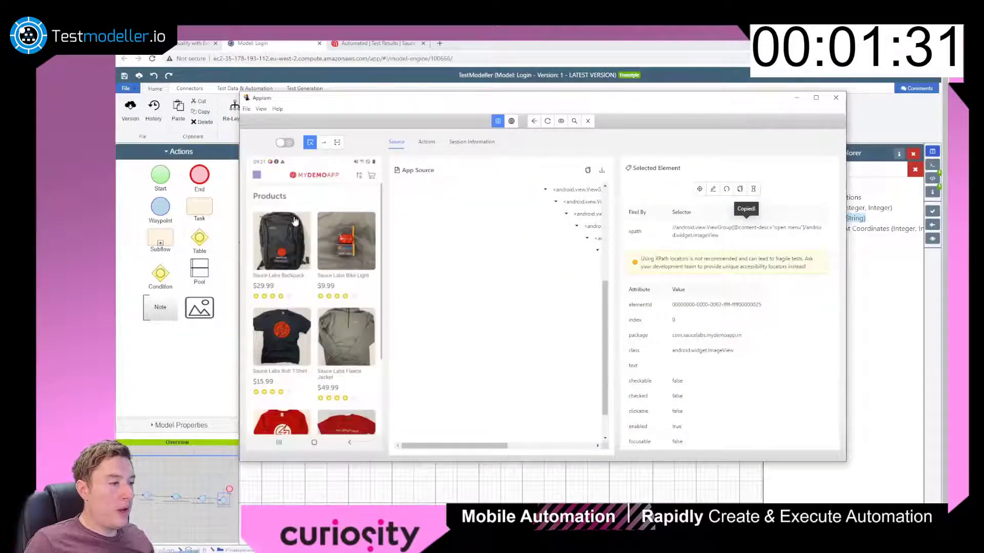
In Appium Inspector, open the app's side menu and select the Log In item.
click(700, 189)
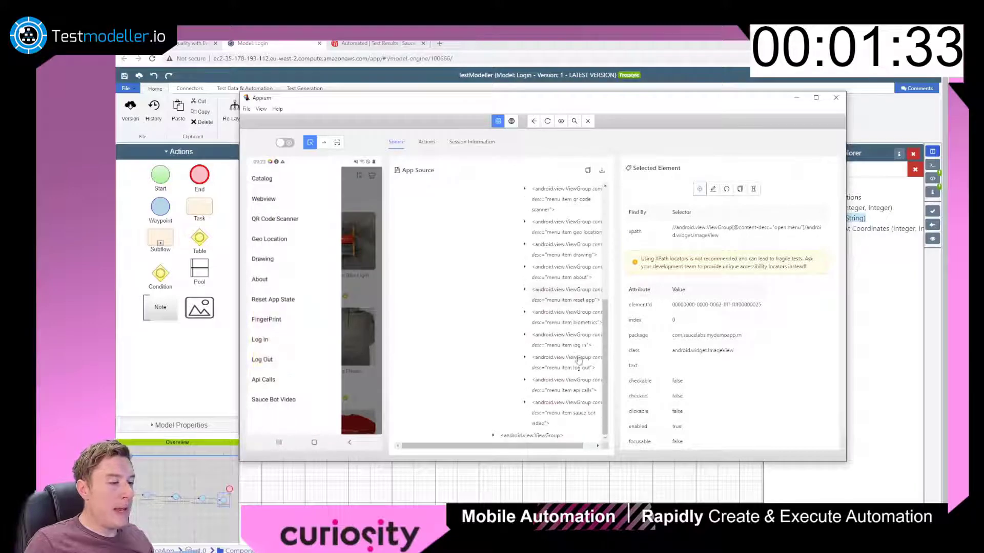
click(583, 342)
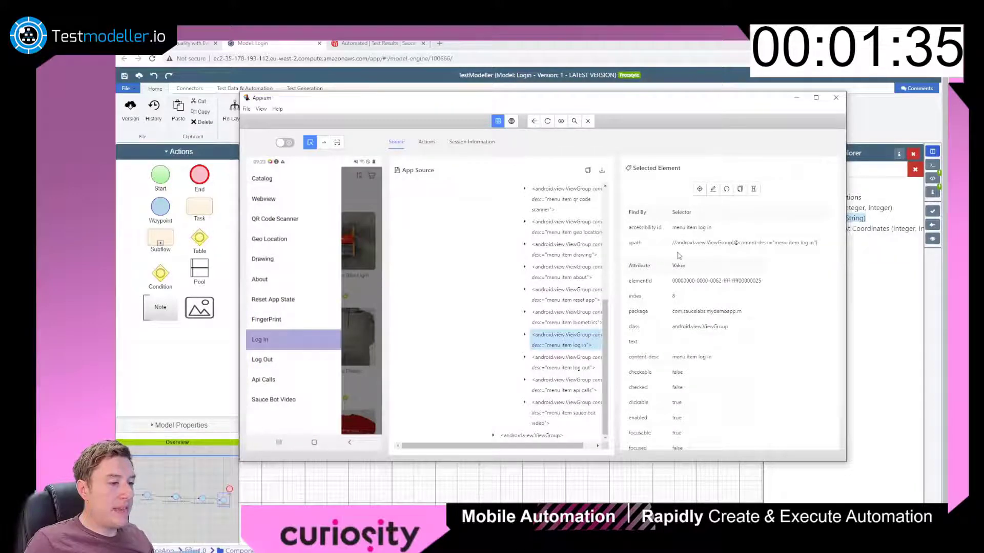
key(alt+Tab)
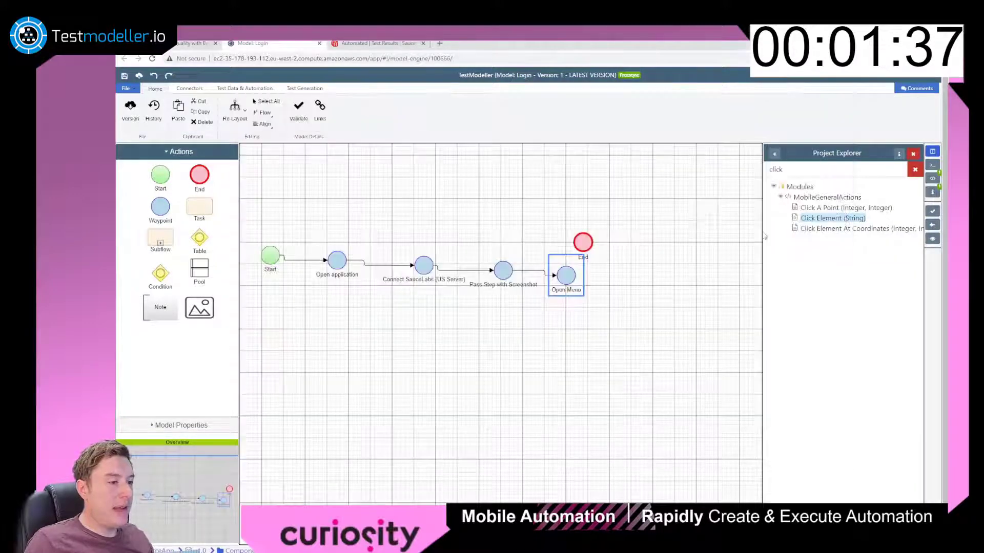
Add a Click Element step named Click Login Menu with the Log In locator, then inspect the Username field.
drag(833, 218, 496, 216)
click(516, 262)
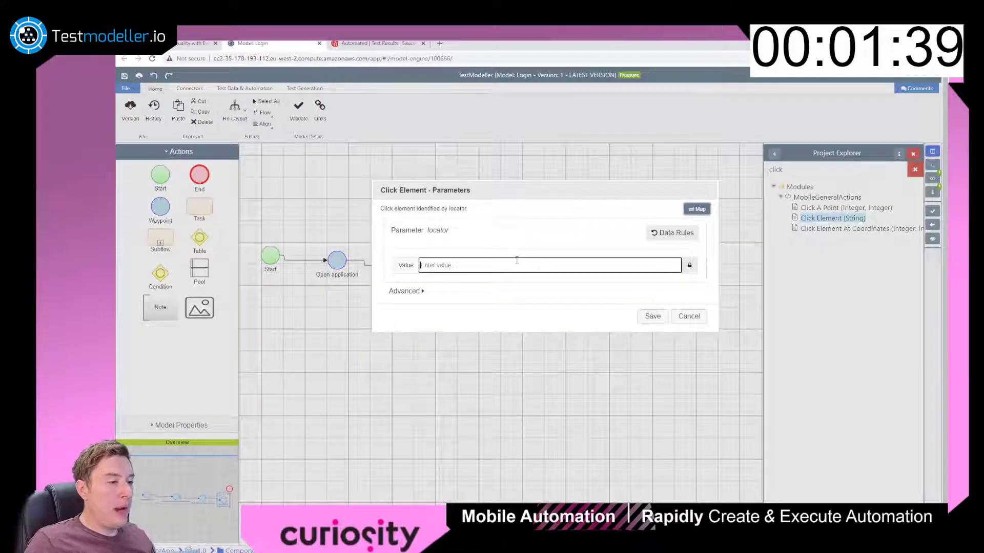
key(ctrl+v)
click(653, 327)
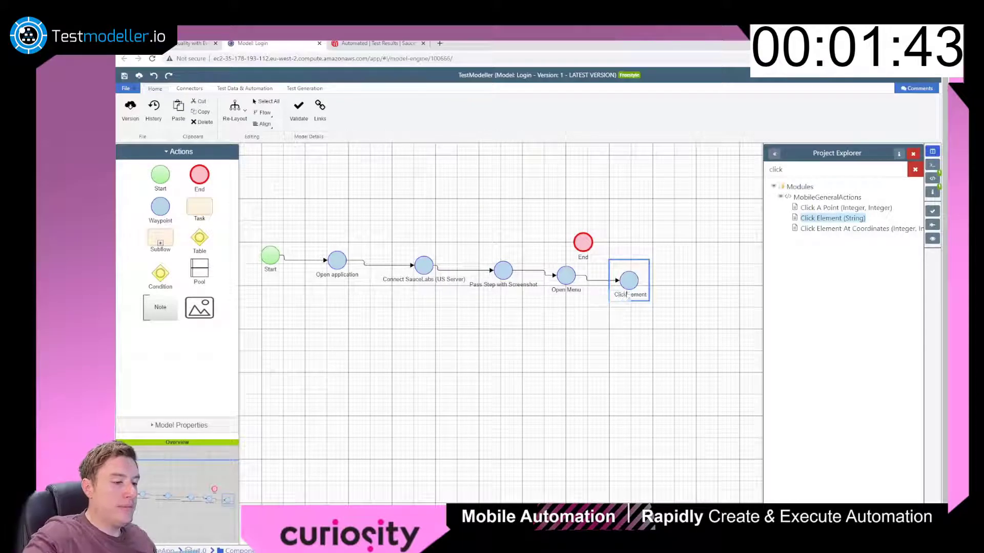
text(Menu)
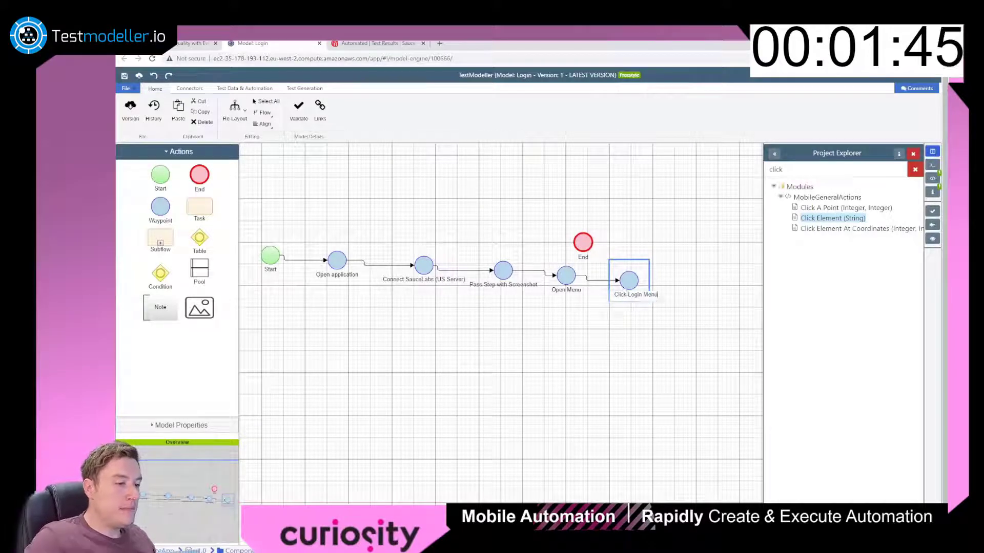
click(814, 362)
key(alt+Tab)
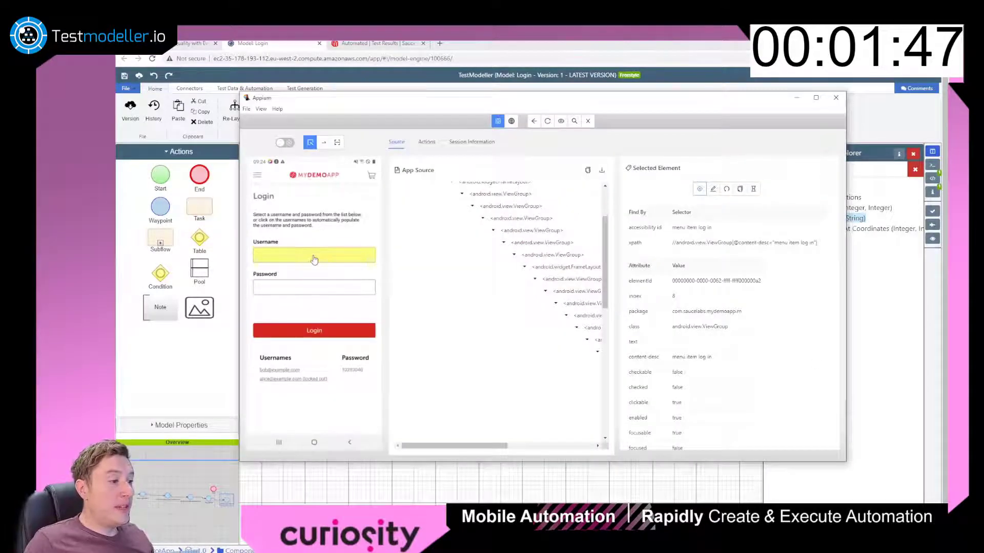
click(314, 260)
Add an Input Text step whose locator is the Username field's XPath.
click(721, 245)
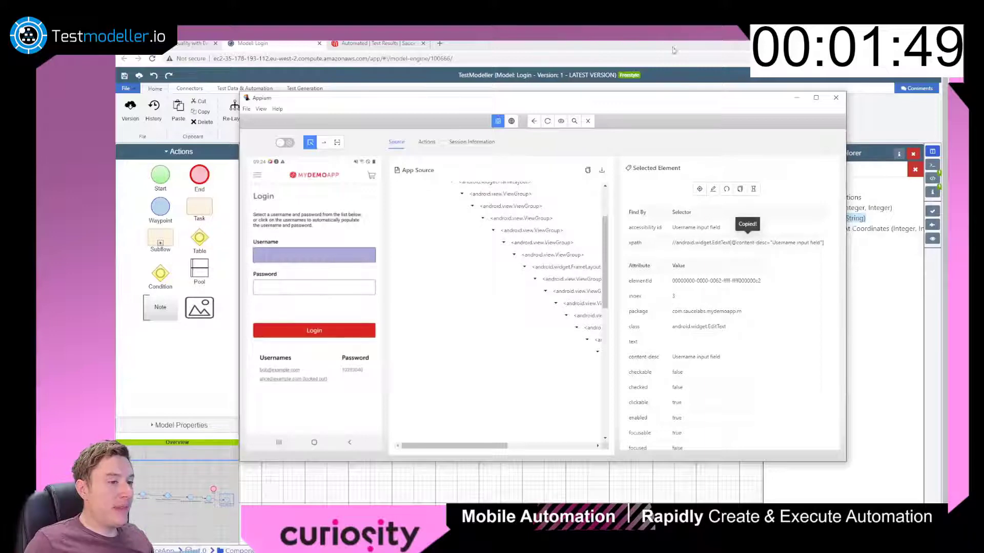
click(674, 50)
double_click(798, 170)
text(ex)
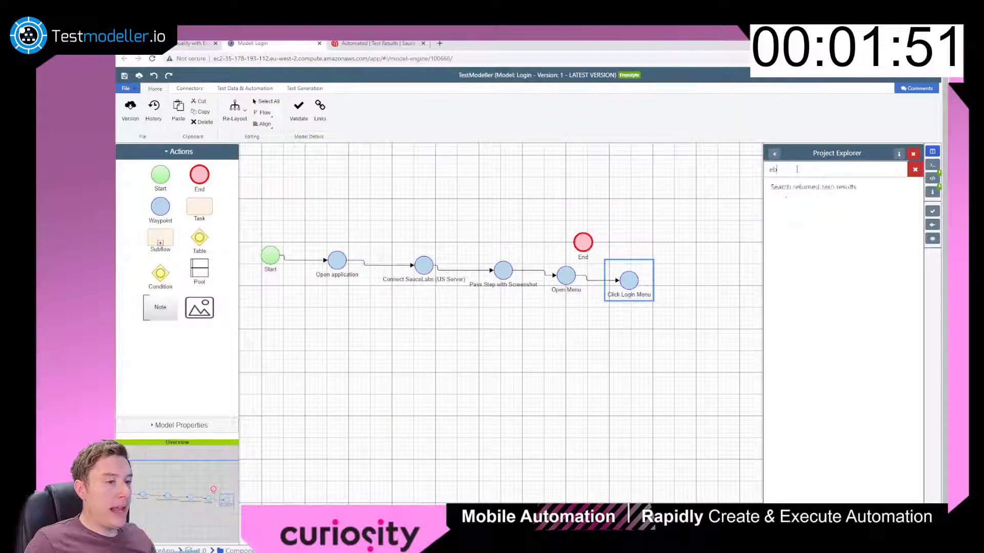
key(BackSpace)
key(BackSpace)
text(text)
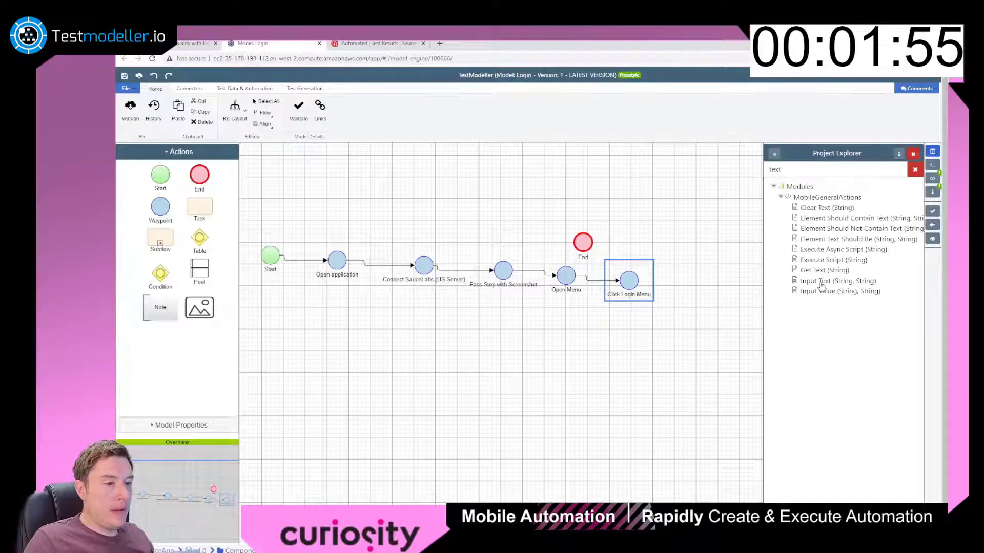
double_click(820, 282)
click(526, 266)
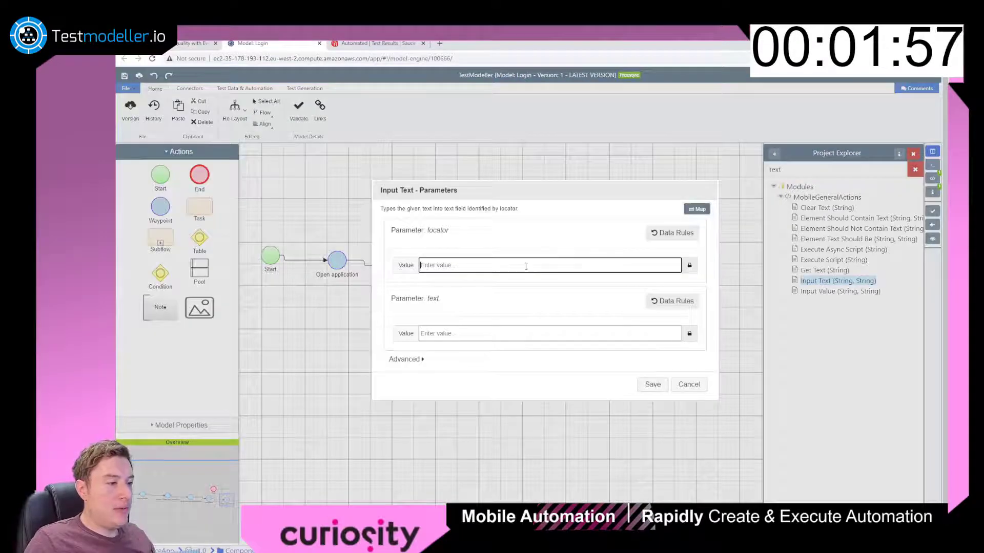
key(ctrl+v)
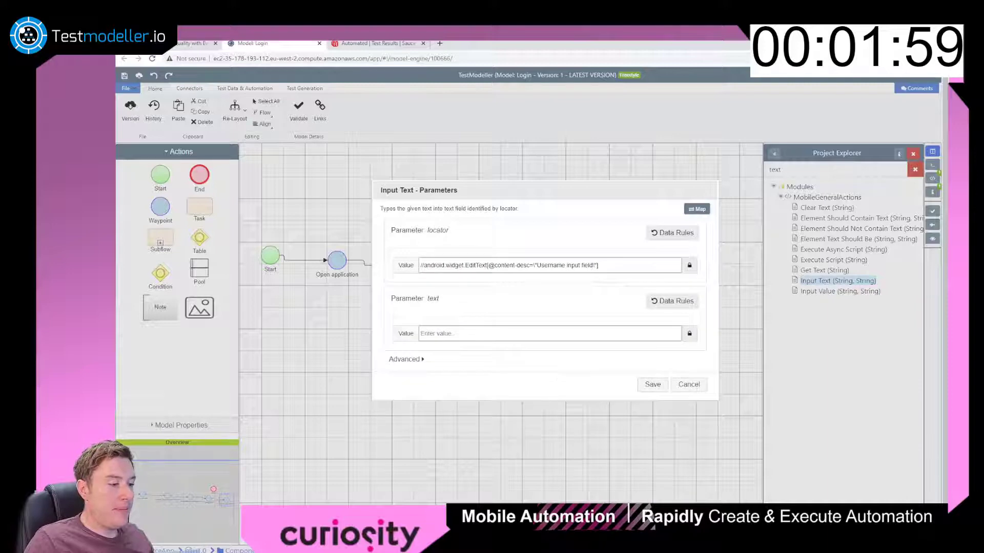
Enter the demo username e-mail as the text value and save the step.
key(alt+Tab)
key(alt+Tab)
click(520, 335)
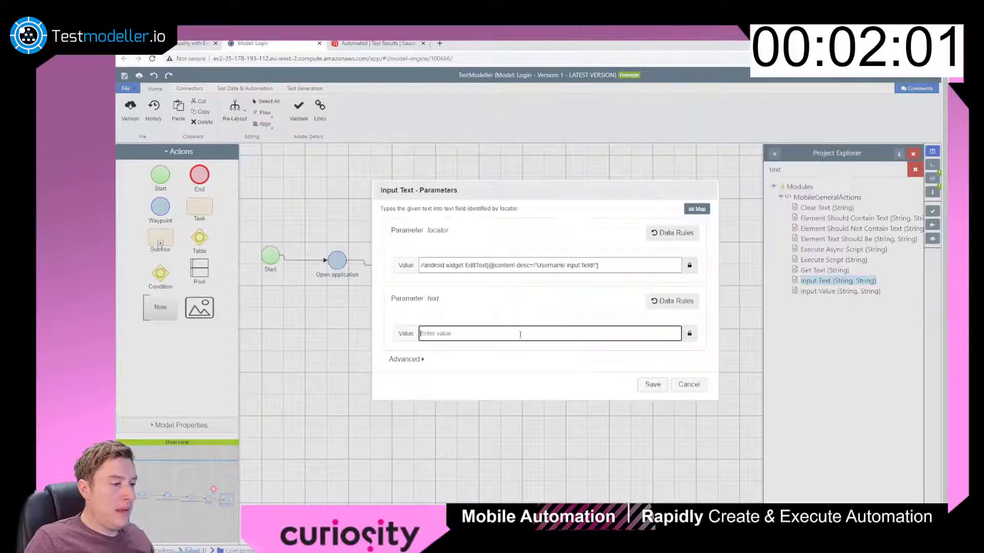
text(=')
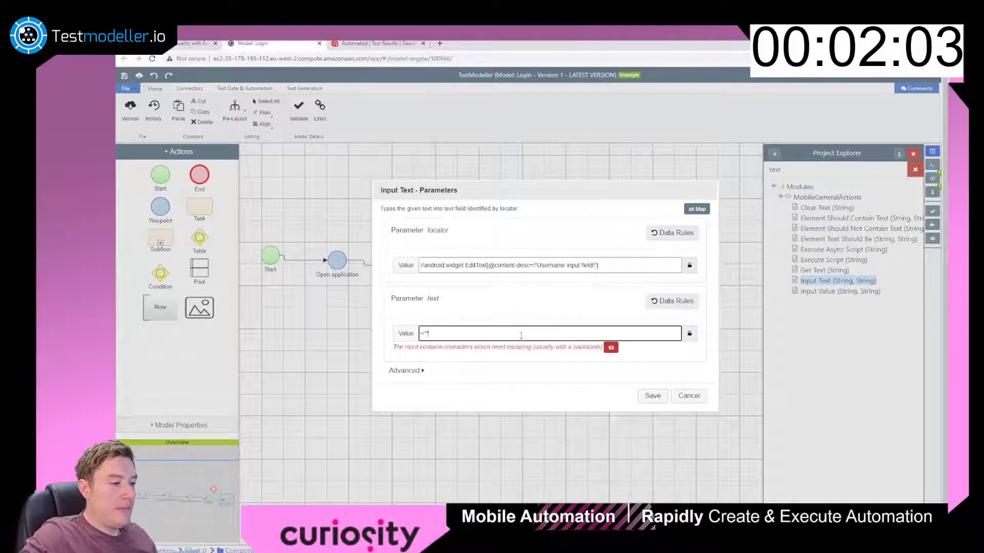
key(BackSpace)
key(BackSpace)
text(bob@e)
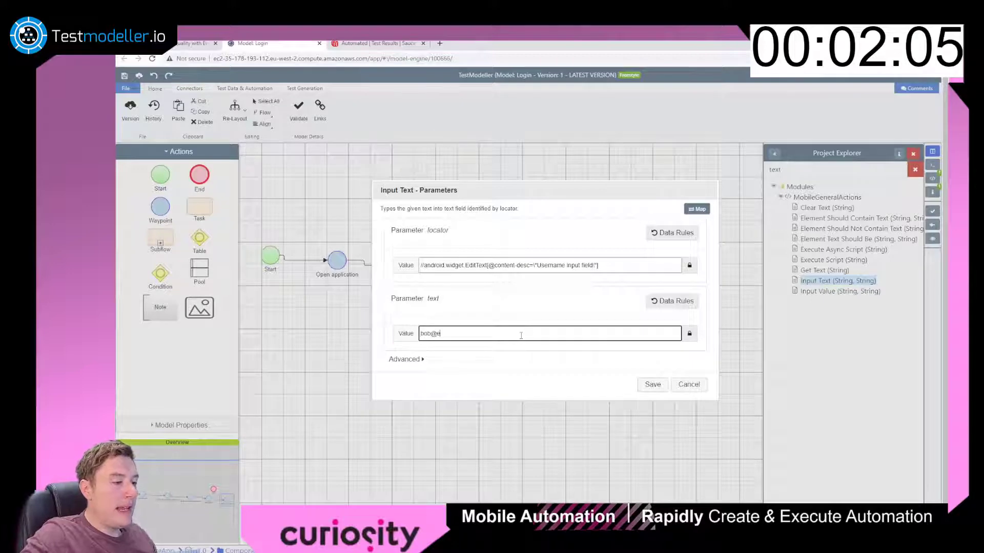
text(xample.com)
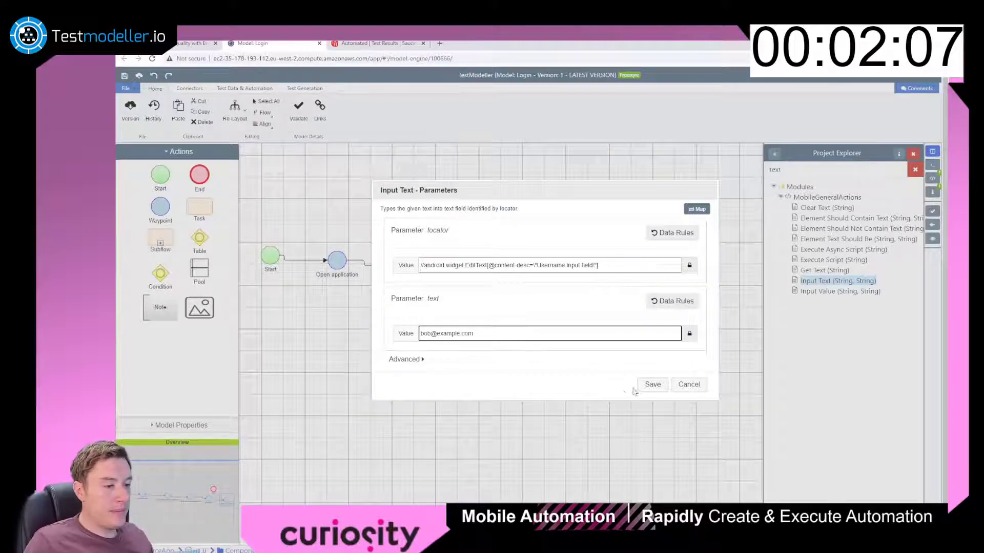
click(651, 385)
double_click(838, 282)
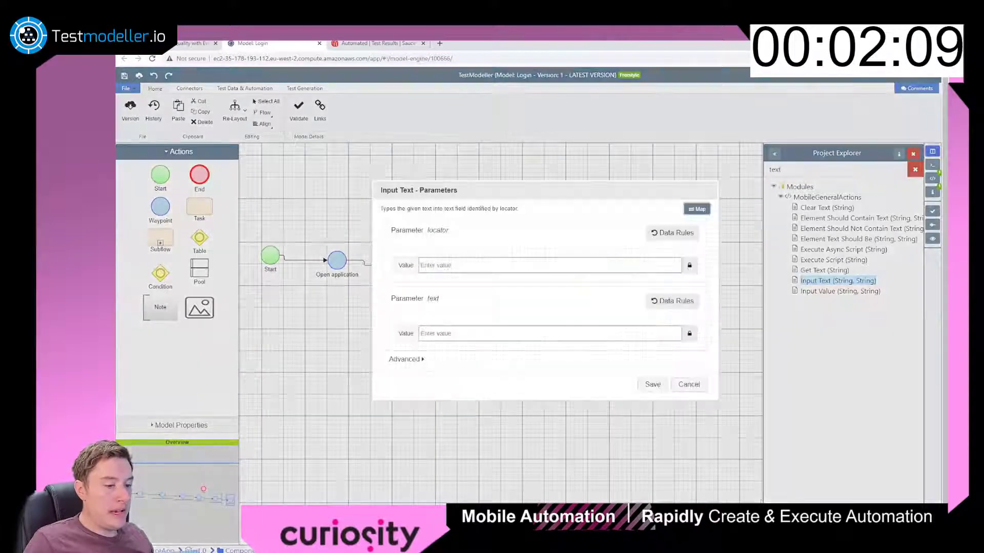
Paste the Password field's XPath from Appium as the locator, with quotes escaped.
click(461, 548)
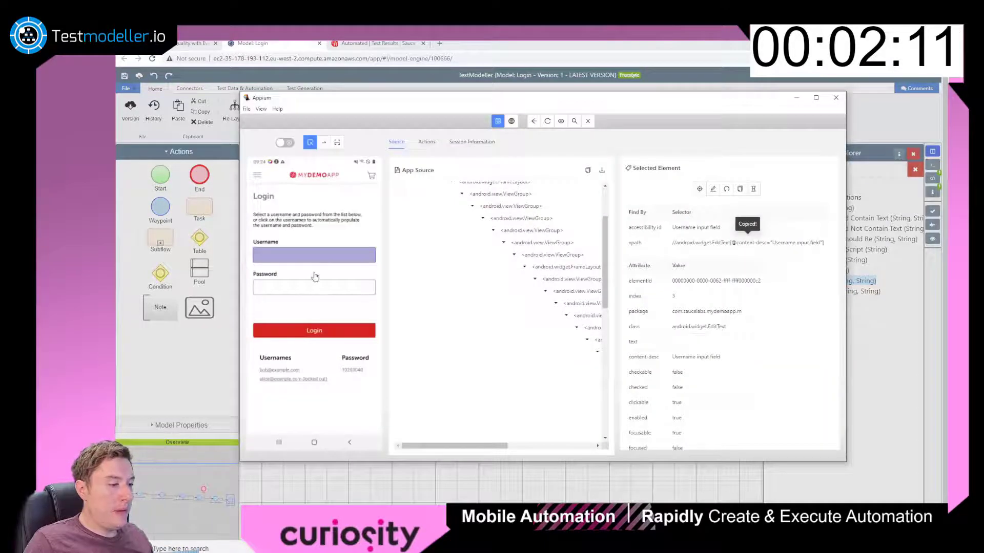
click(316, 292)
click(696, 244)
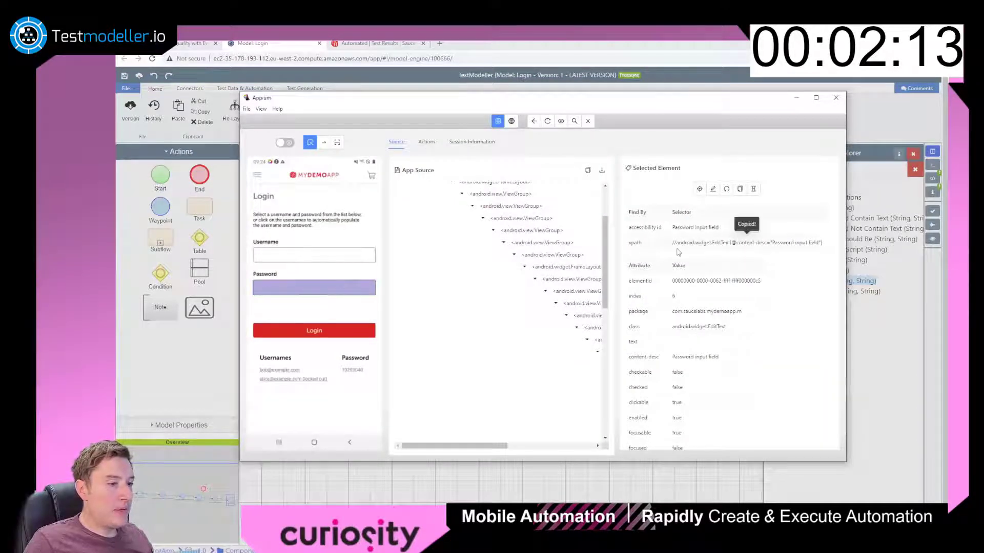
click(657, 50)
click(561, 265)
key(ctrl+v)
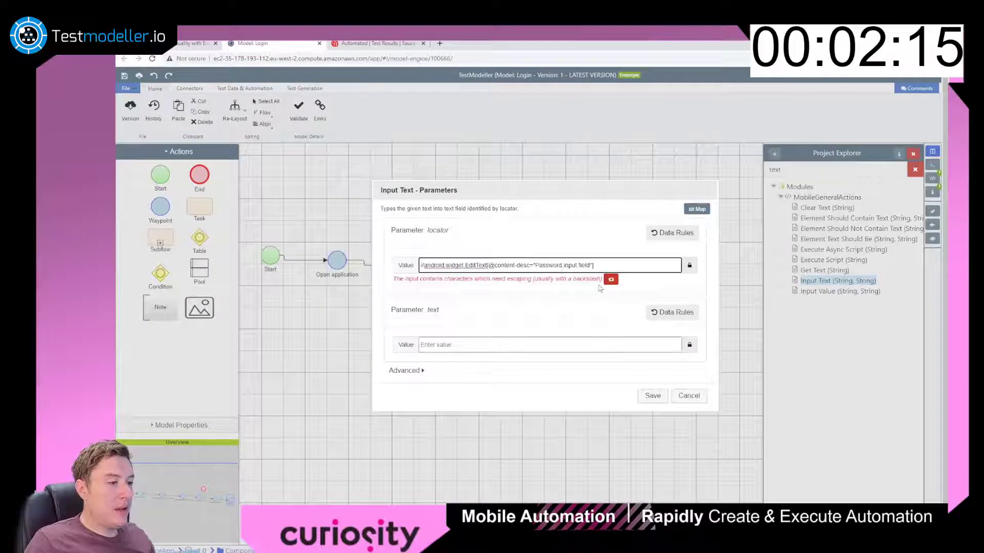
click(611, 279)
Enter the password as the text value and save the step.
click(519, 338)
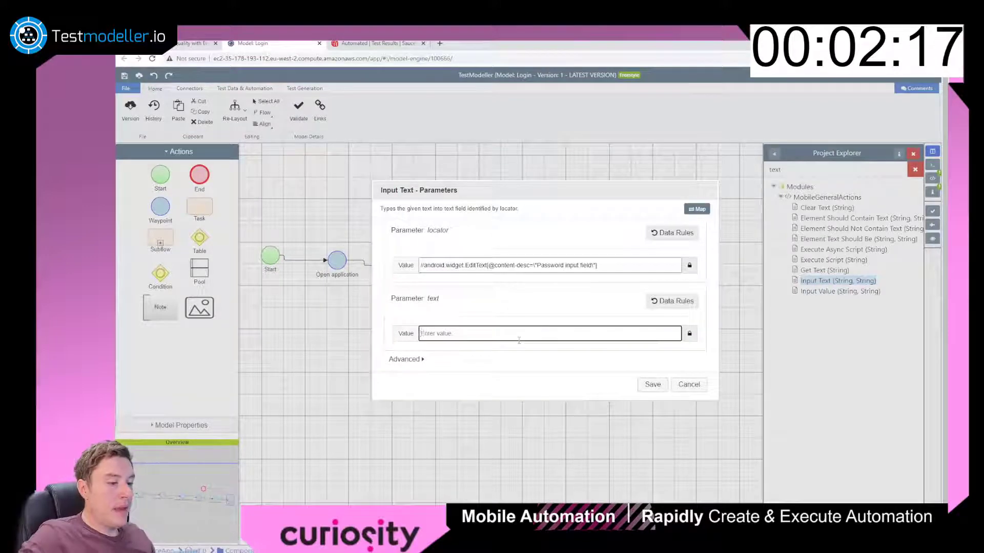
text(password)
click(653, 385)
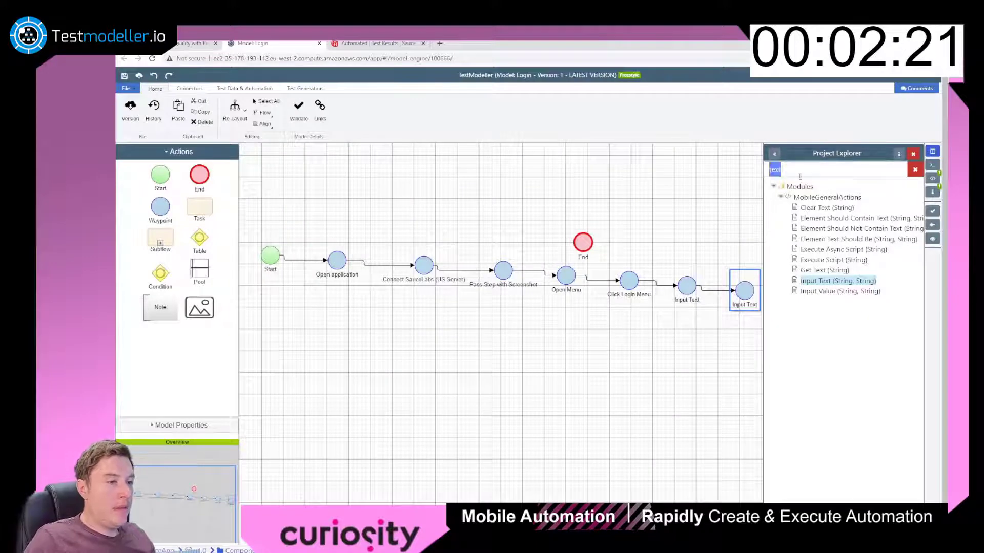
Add a Click Element step whose escaped locator is the app's Login button XPath.
text(click)
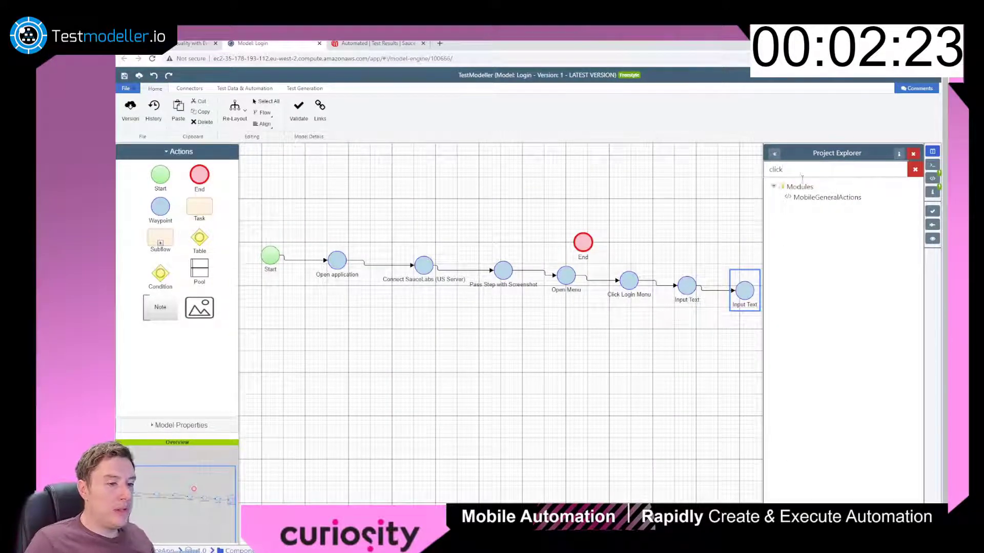
double_click(812, 219)
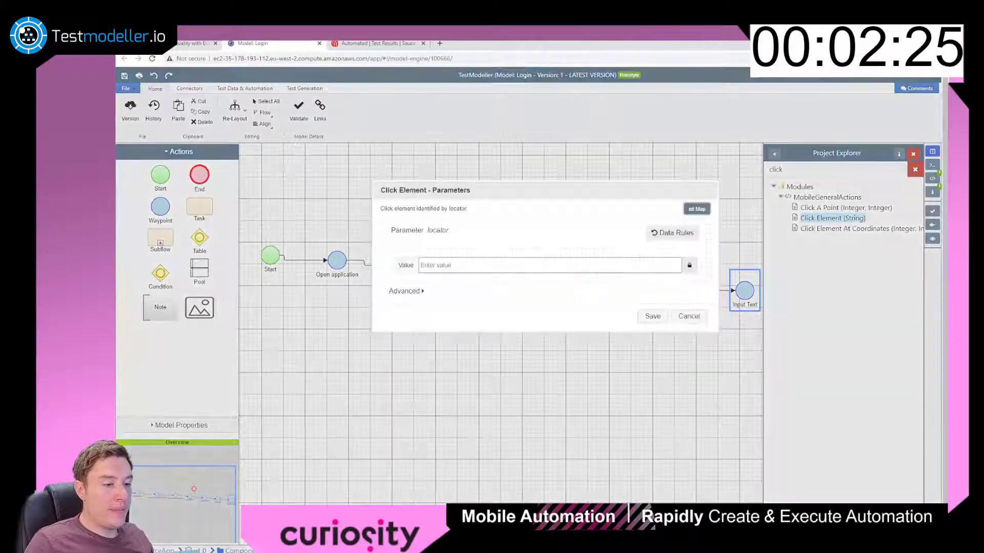
click(379, 546)
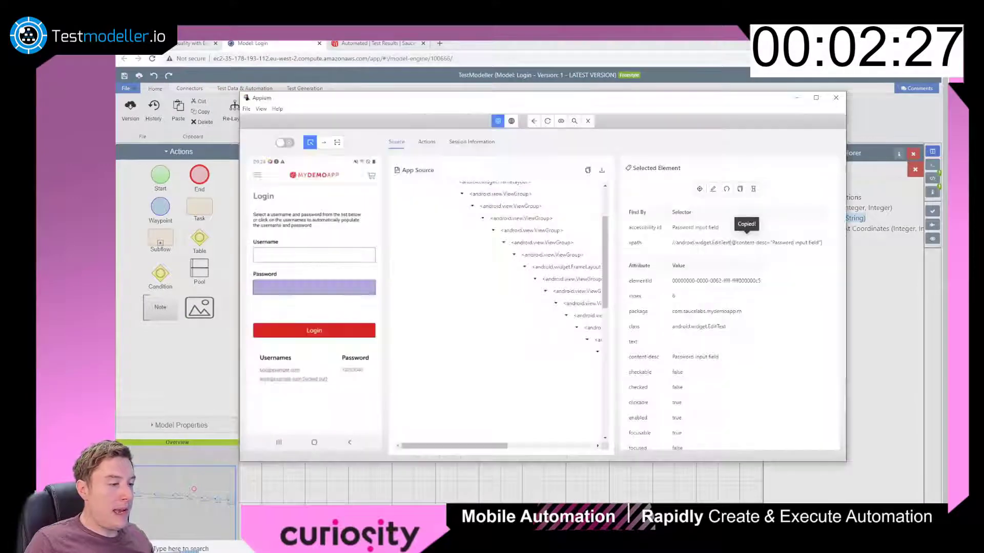
click(272, 336)
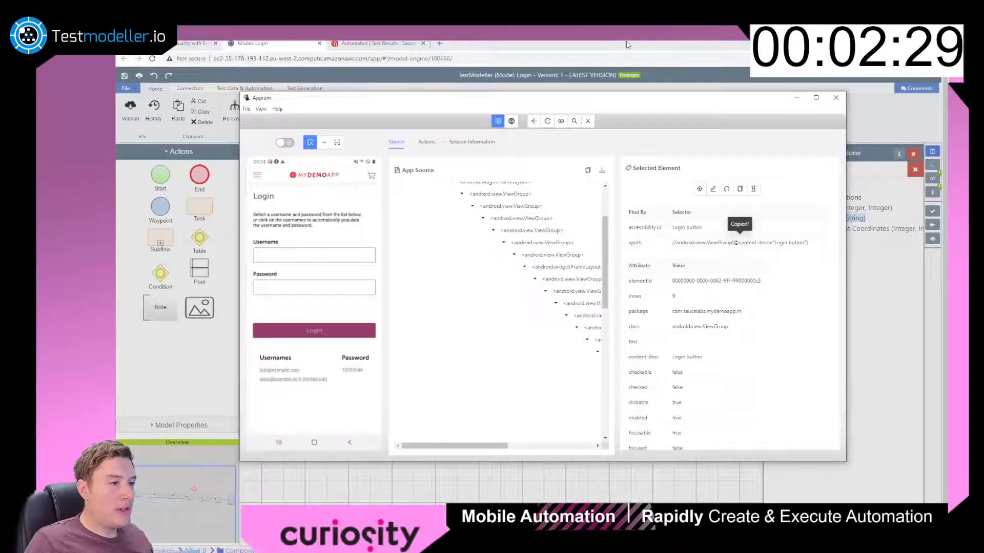
click(628, 46)
click(550, 265)
key(ctrl+v)
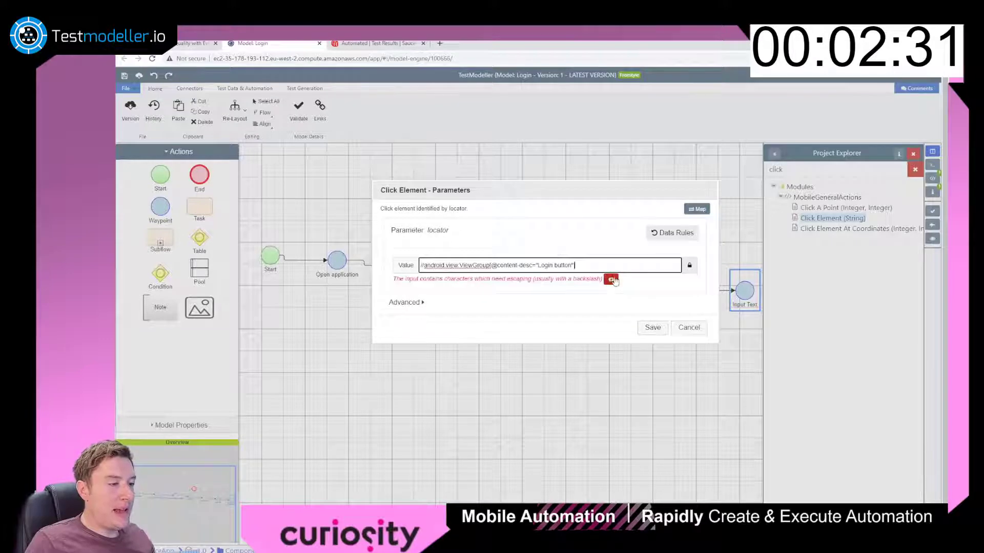
click(653, 317)
drag(710, 359, 556, 359)
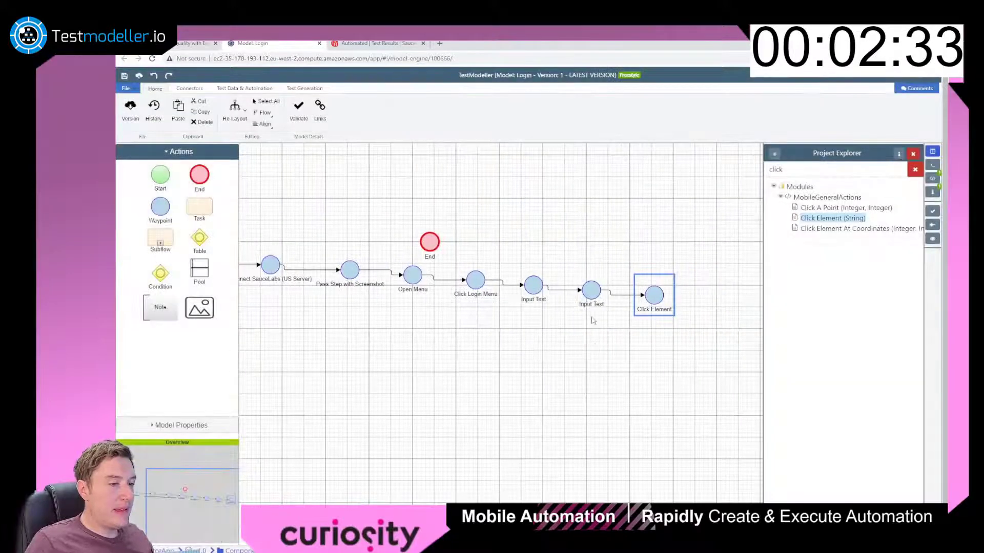
Rename the two Input Text steps to 'Input Email' and 'Input Password', and relabel the Click Element step.
double_click(537, 299)
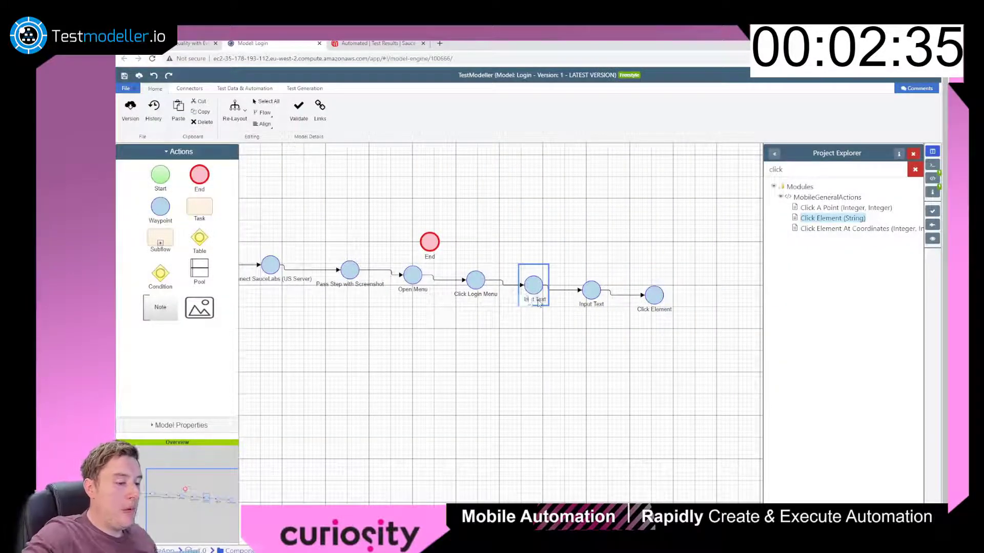
text(Input Email)
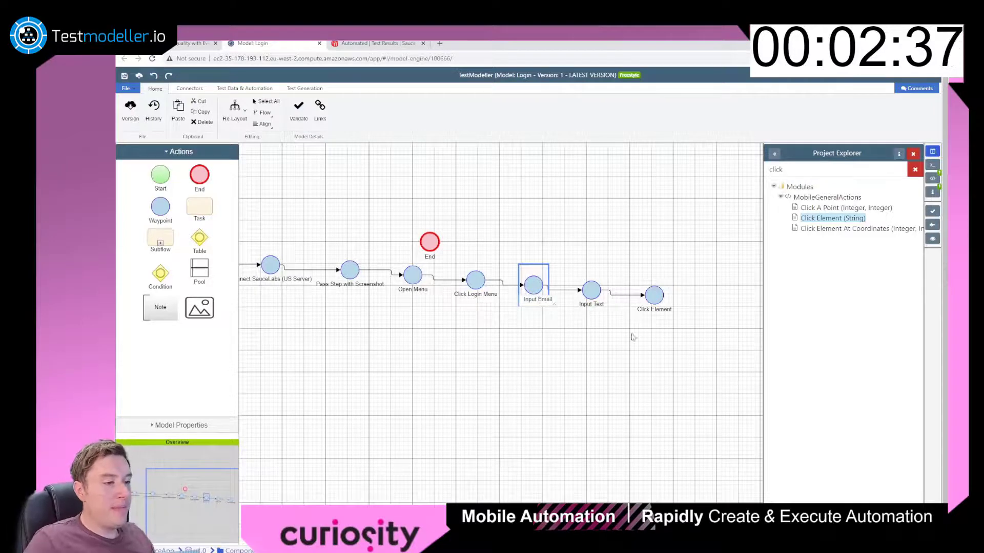
click(634, 337)
double_click(592, 305)
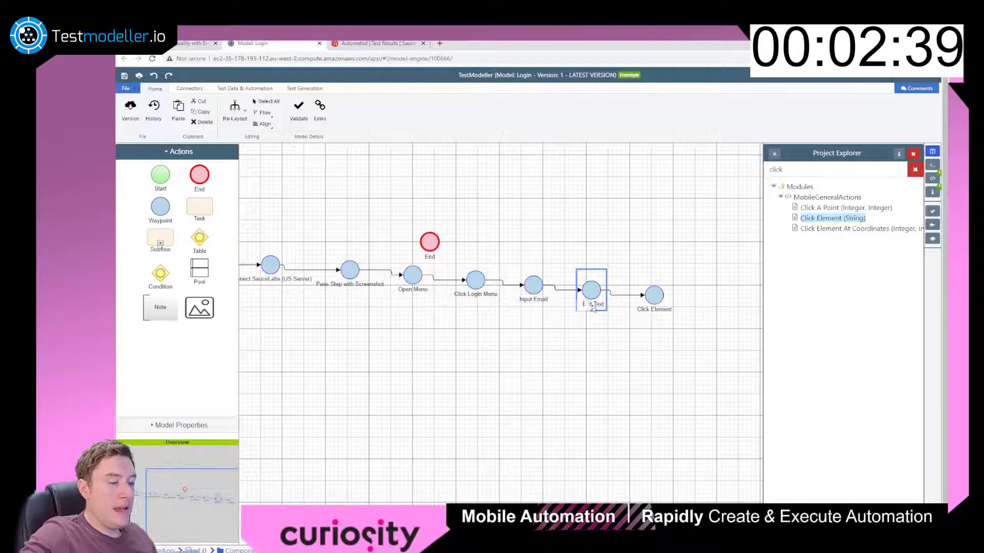
text(Input Password)
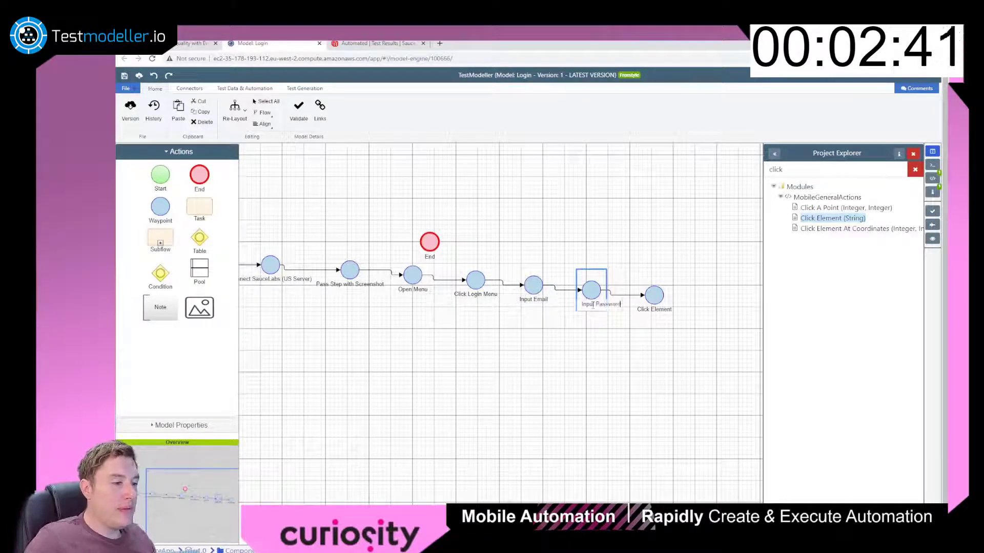
click(676, 320)
double_click(662, 309)
click(662, 309)
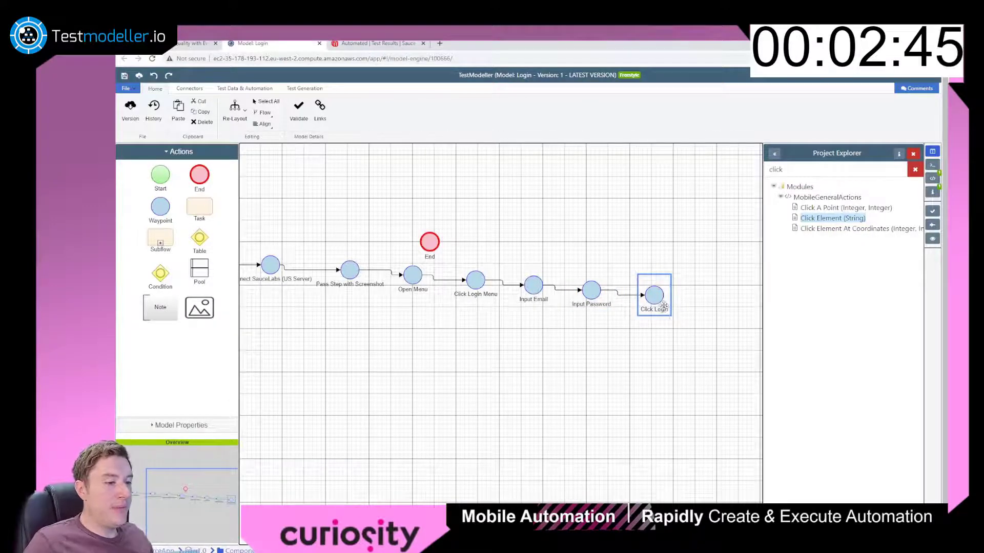
Connect Click Login to the End node, lay the flow out in a single row, then save and generate scenarios.
drag(669, 295, 411, 260)
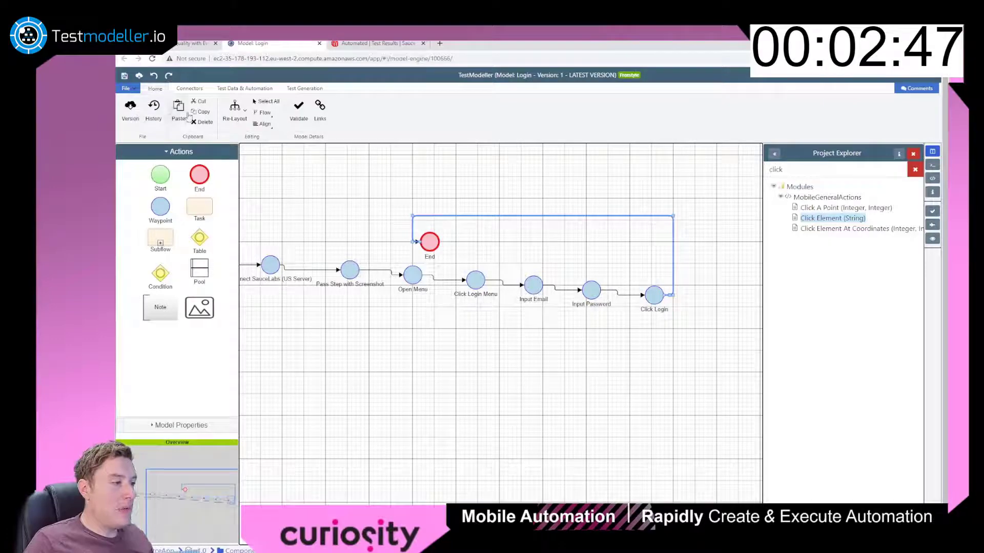
click(235, 109)
click(256, 160)
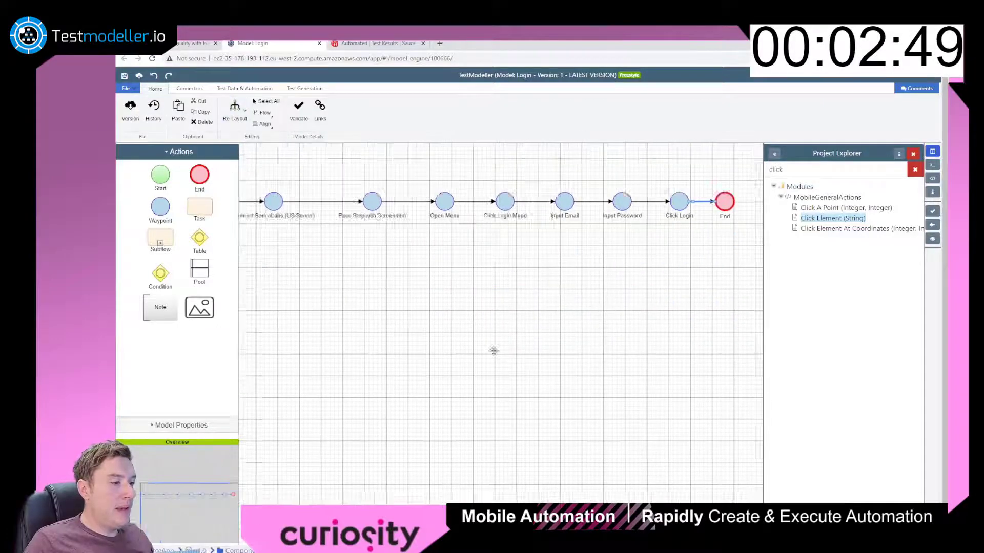
drag(493, 351, 633, 396)
click(932, 225)
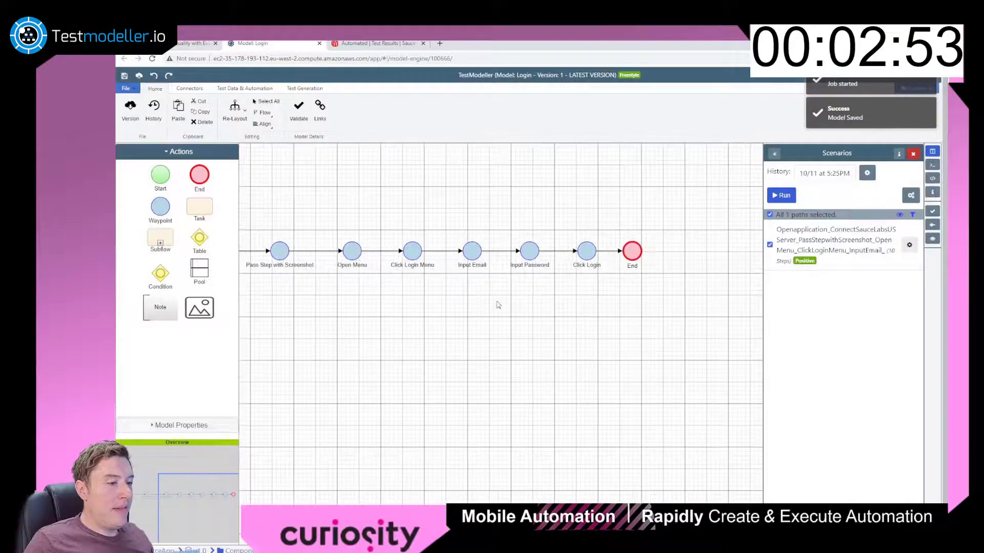
Run the 10-step Login scenario as Automation Code, follow the log to BUILD SUCCESS, then close the progress window.
scroll(498, 305, down, 5)
drag(504, 301, 554, 288)
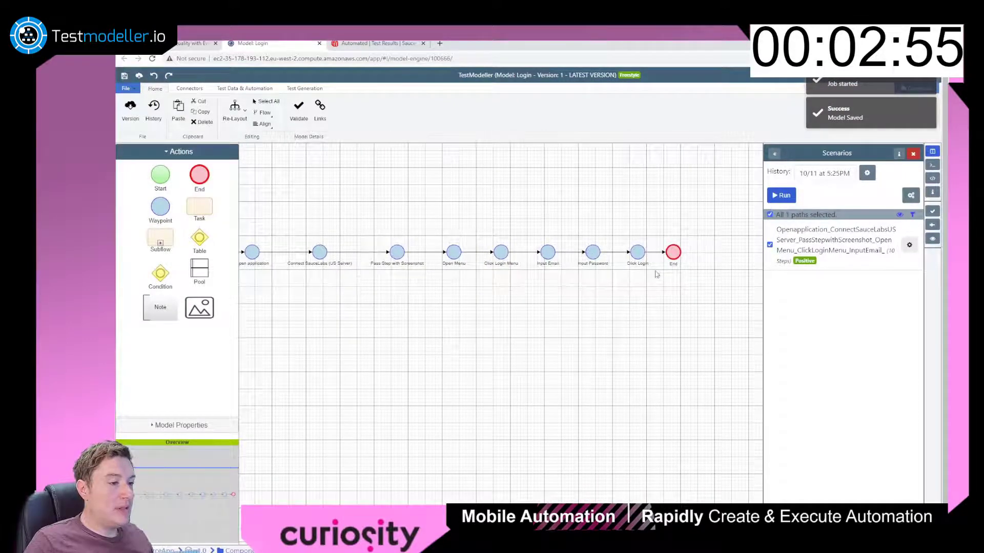
click(784, 198)
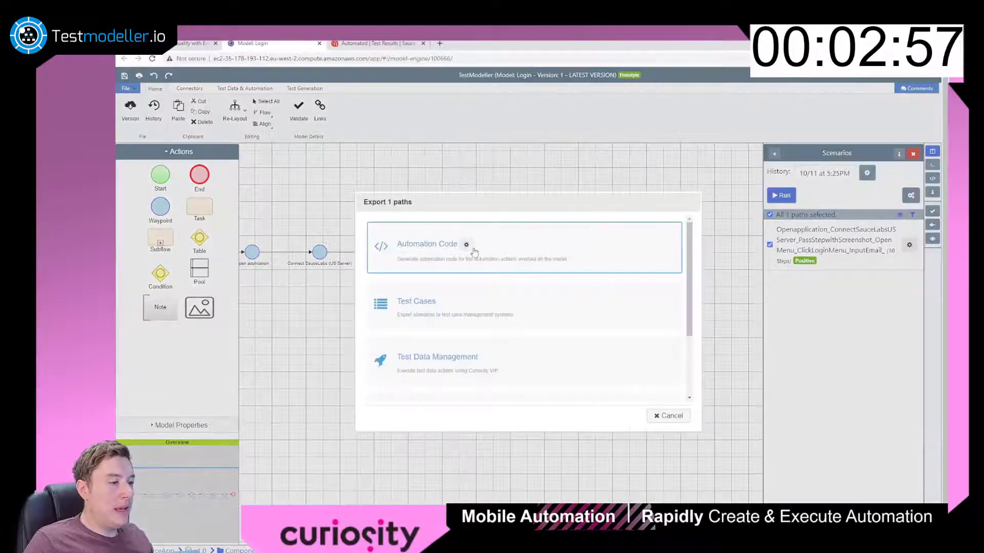
click(474, 252)
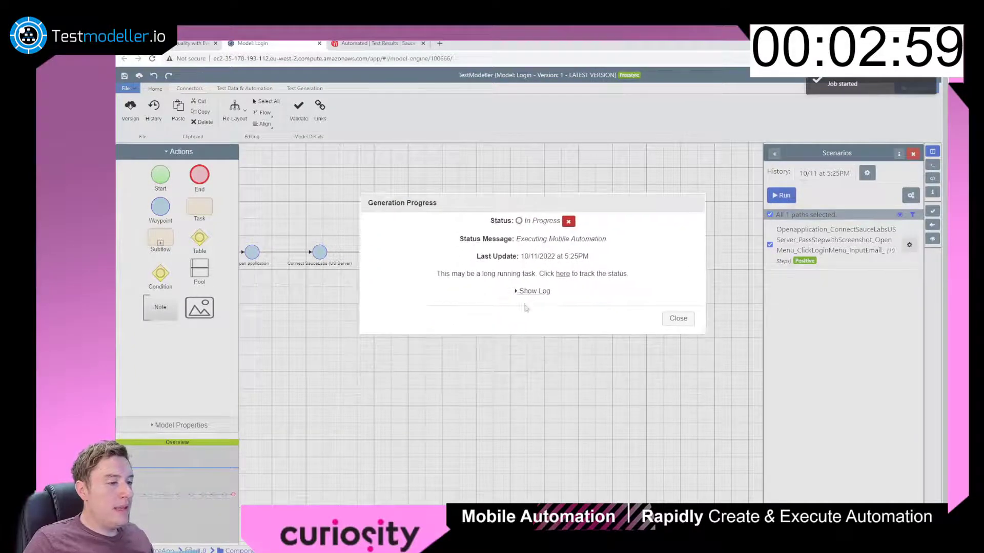
click(534, 295)
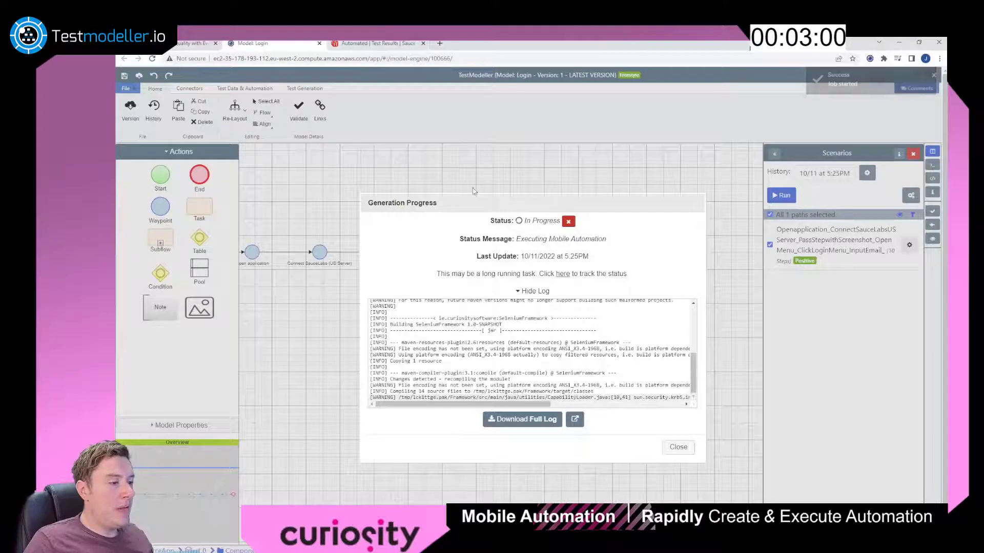
drag(477, 201, 482, 153)
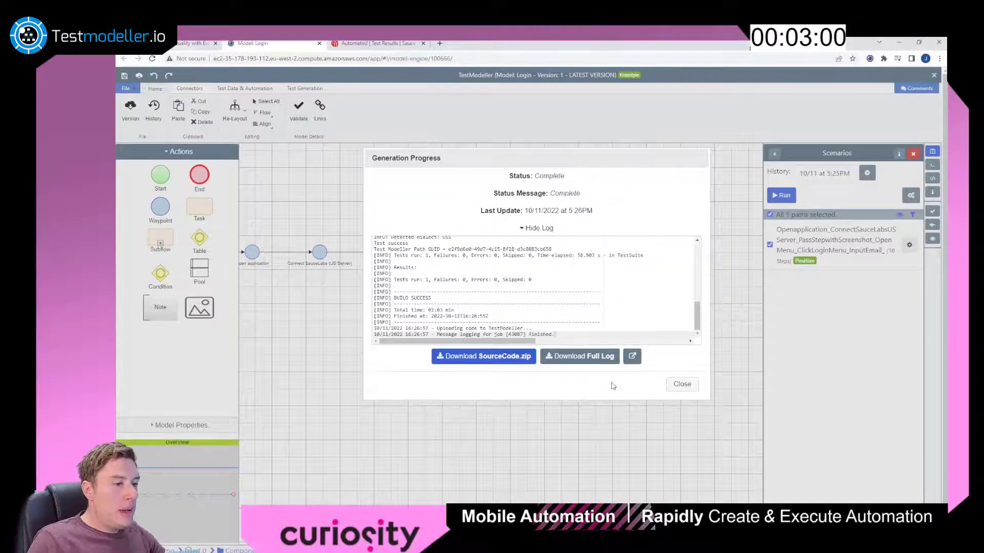
click(681, 385)
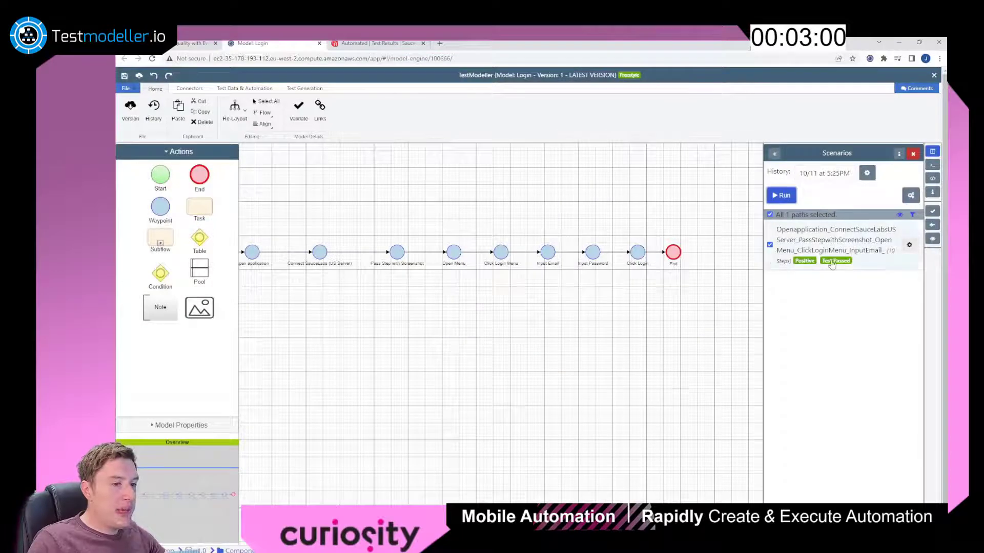
click(832, 262)
click(672, 262)
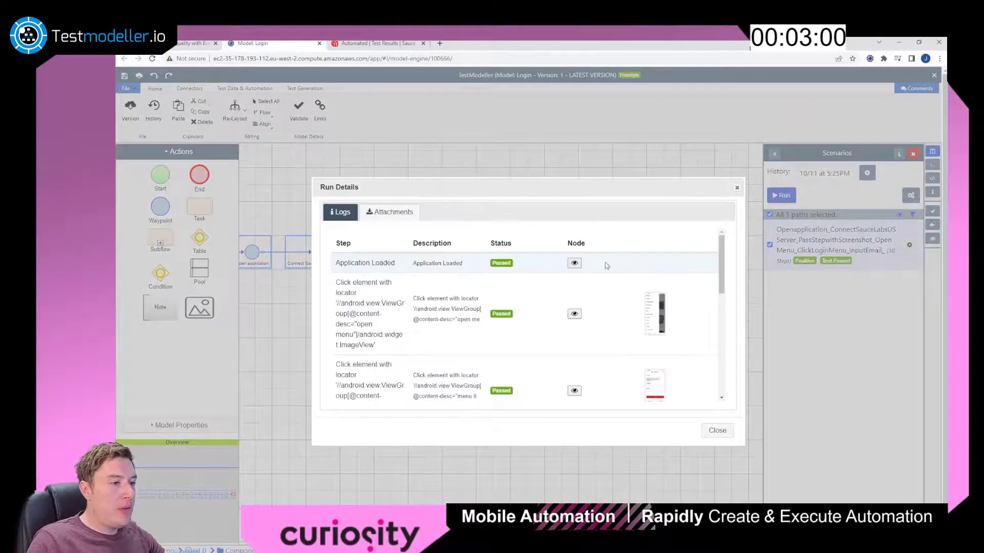
click(654, 310)
click(292, 44)
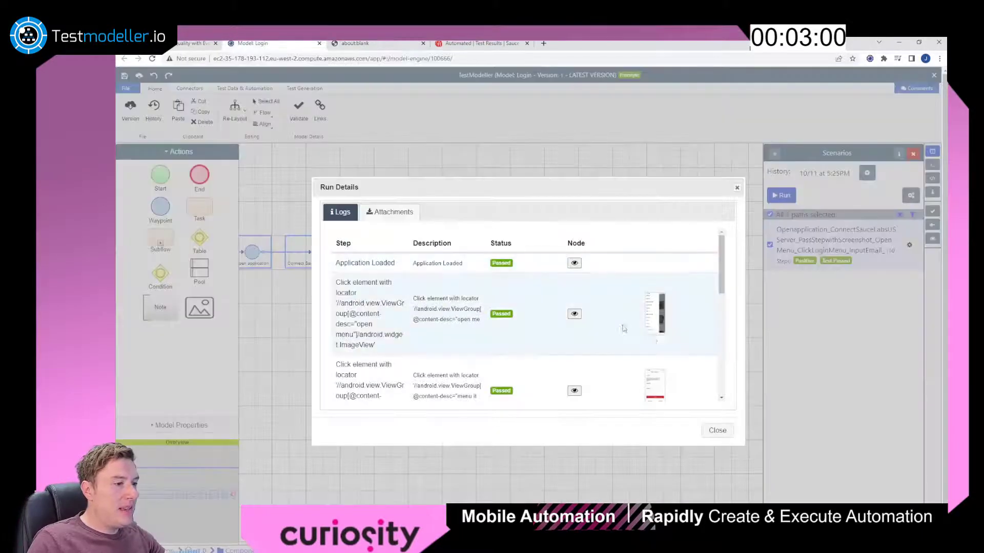
scroll(624, 328, down, 5)
click(654, 259)
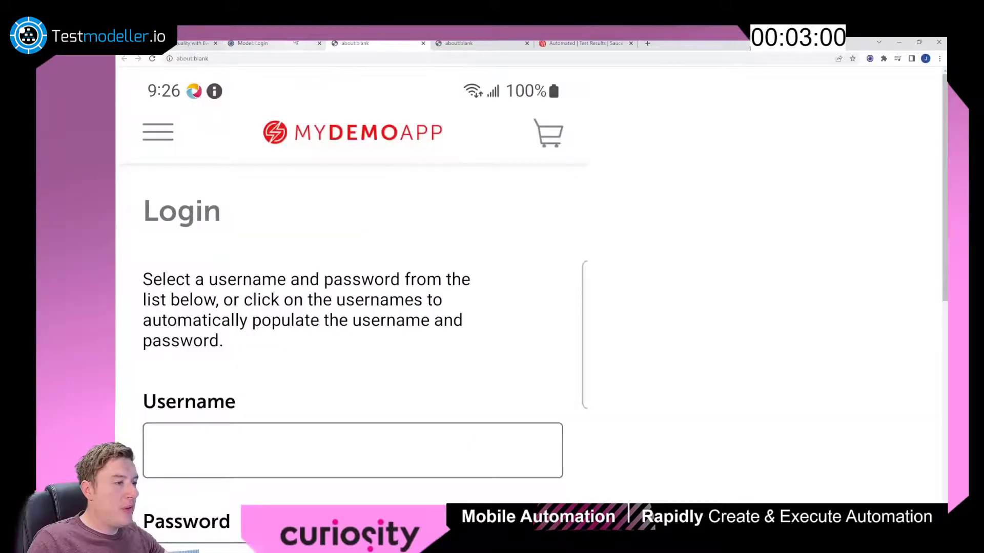
click(271, 43)
scroll(584, 364, down, 4)
click(656, 327)
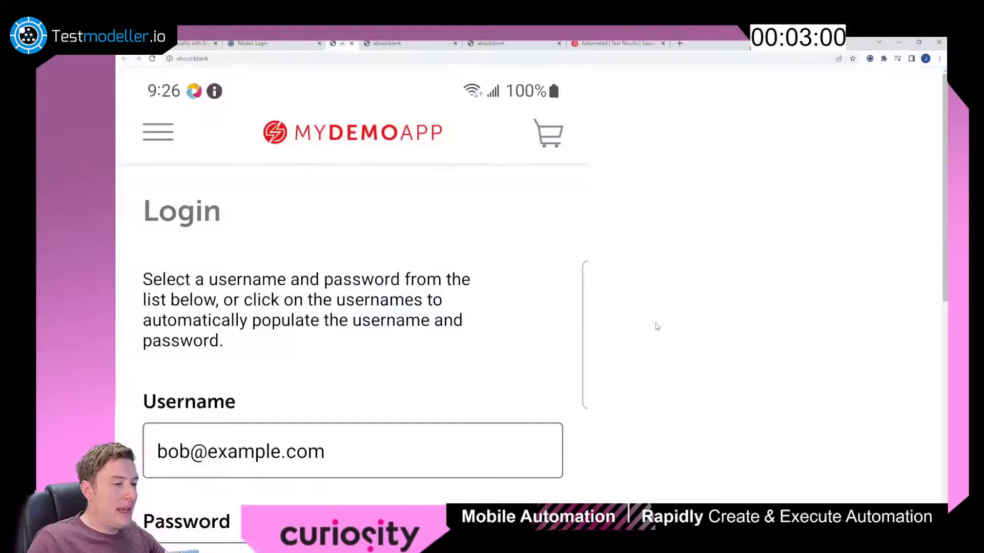
scroll(424, 323, down, 6)
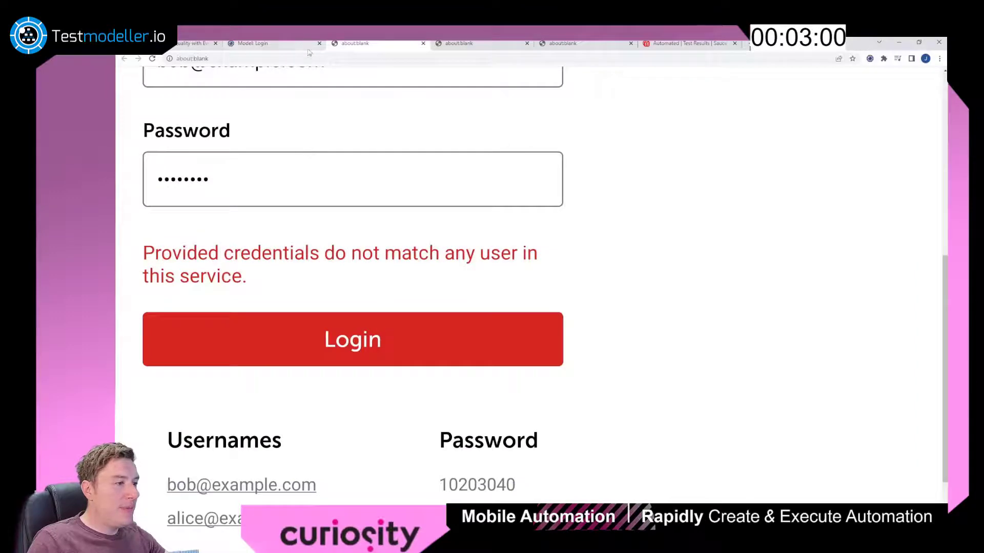
click(283, 45)
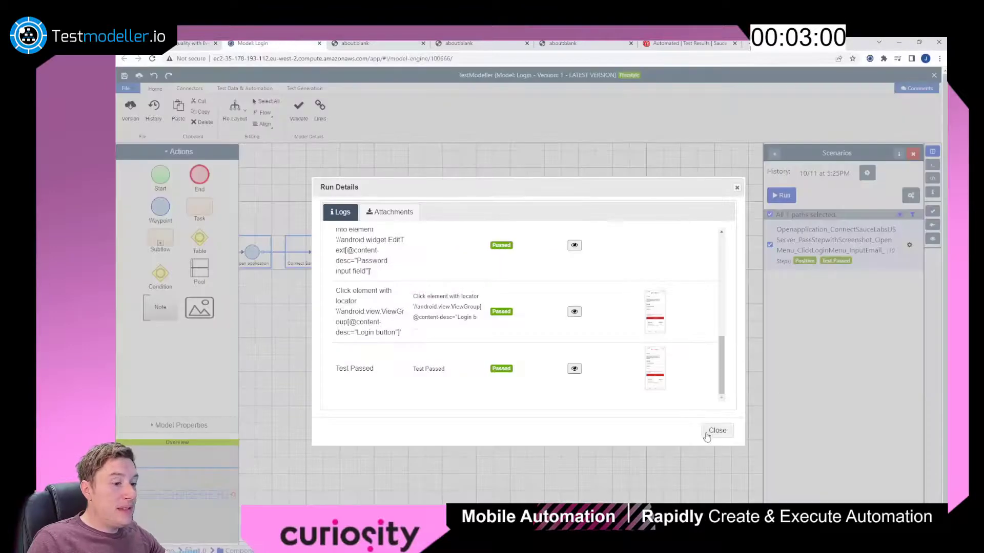
click(706, 435)
click(672, 421)
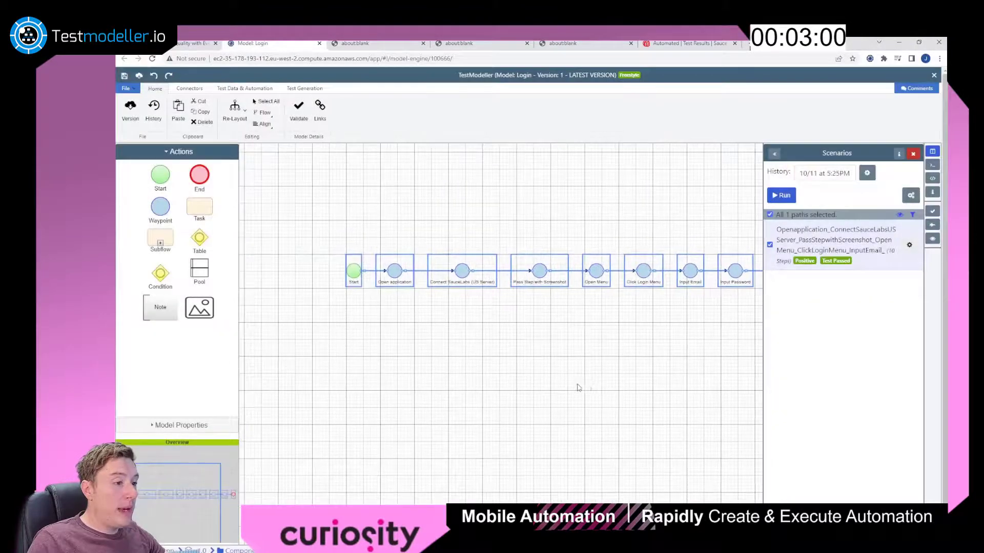